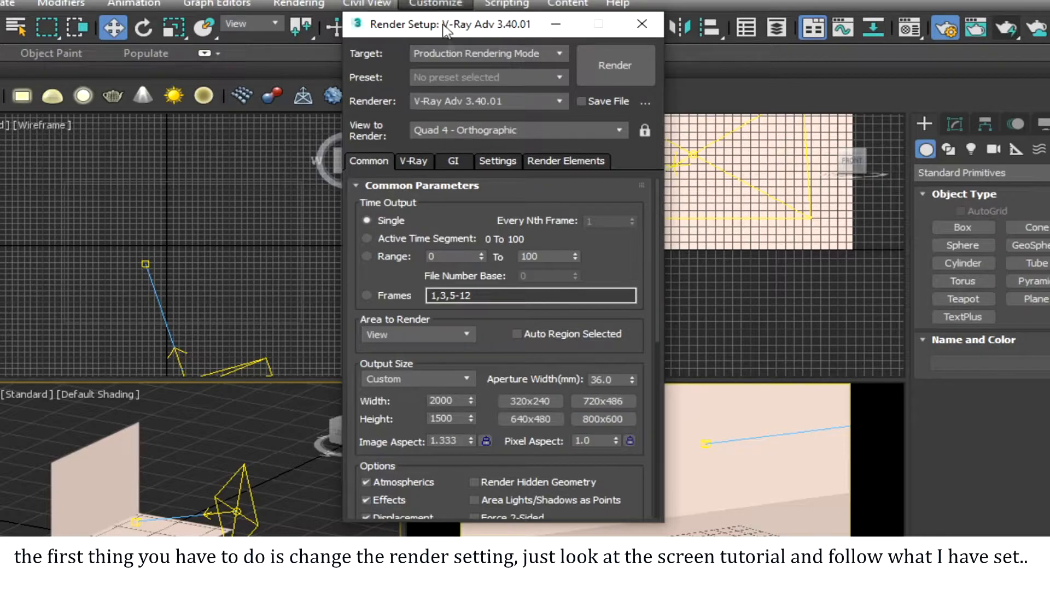
Set the V-Ray image sampler type to Bucket in the render settings
left_click(414, 162)
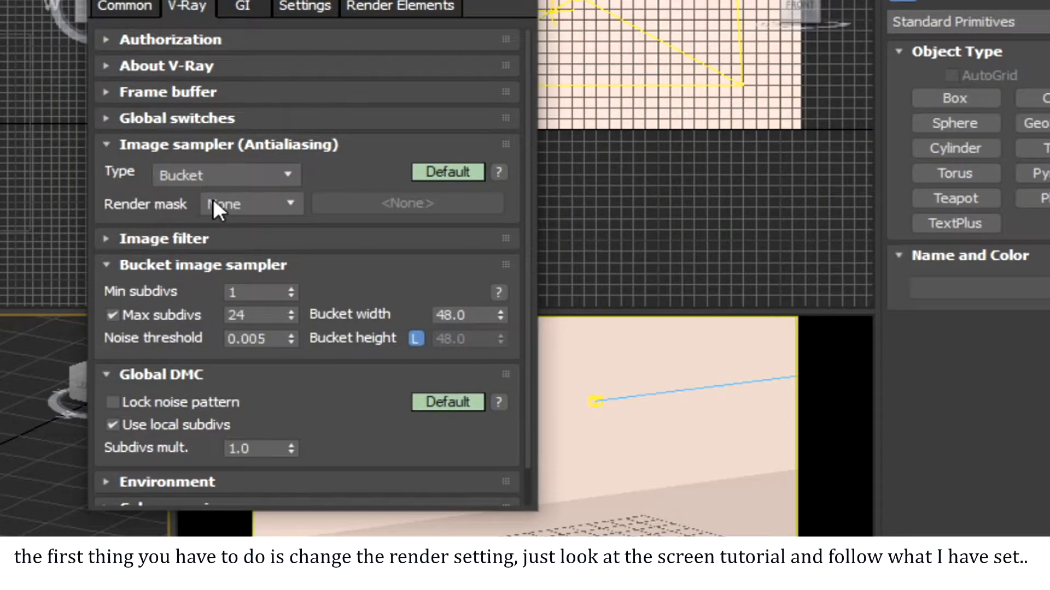
left_click(225, 175)
left_click(225, 197)
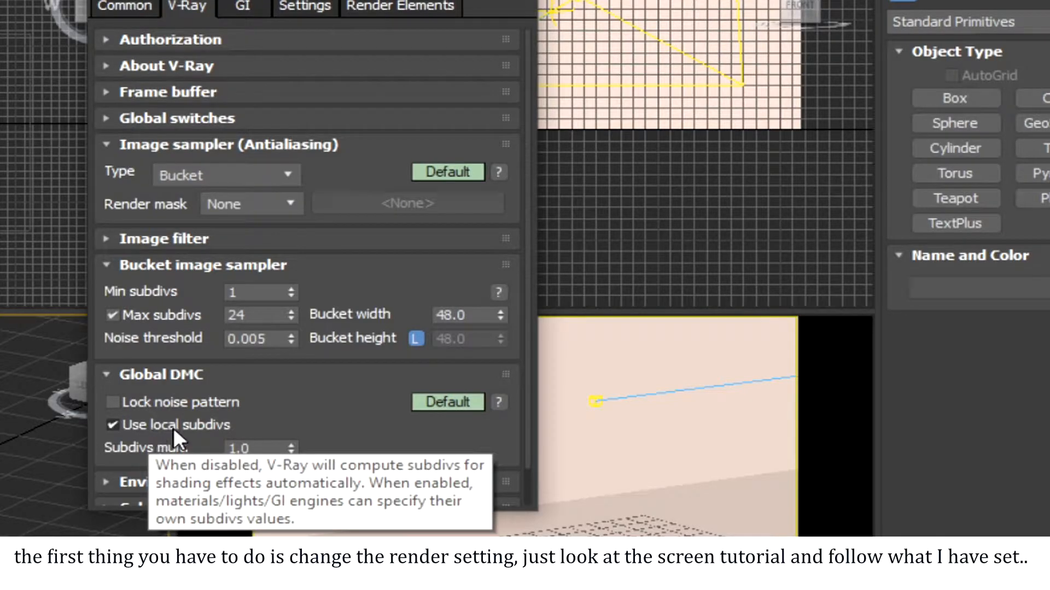
Choose Irradiance map as the primary GI engine, keep the Global illumination settings in Default mode, and close Render Setup
left_click(242, 6)
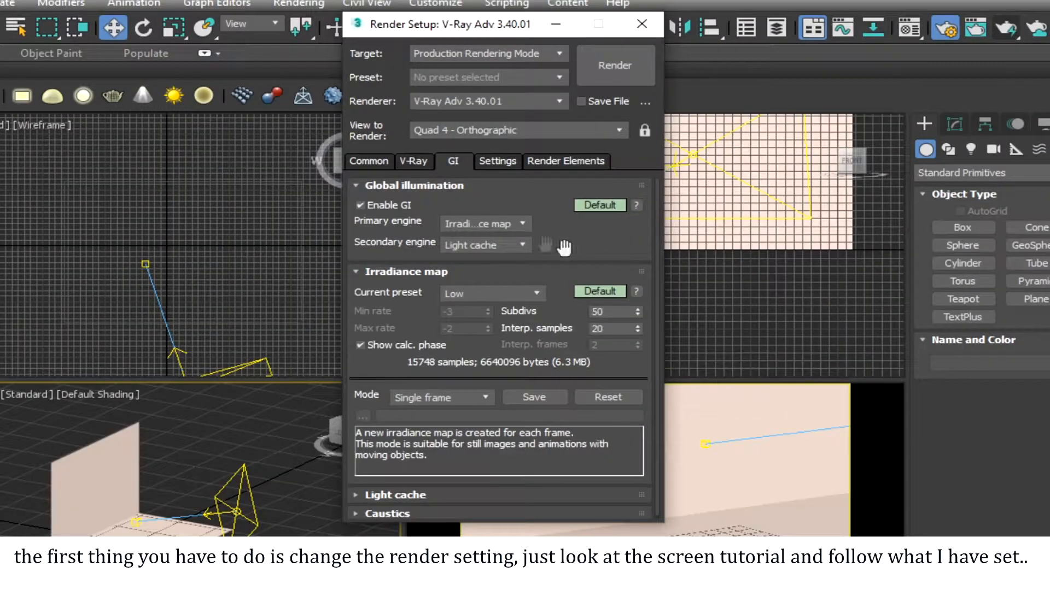
left_click(470, 223)
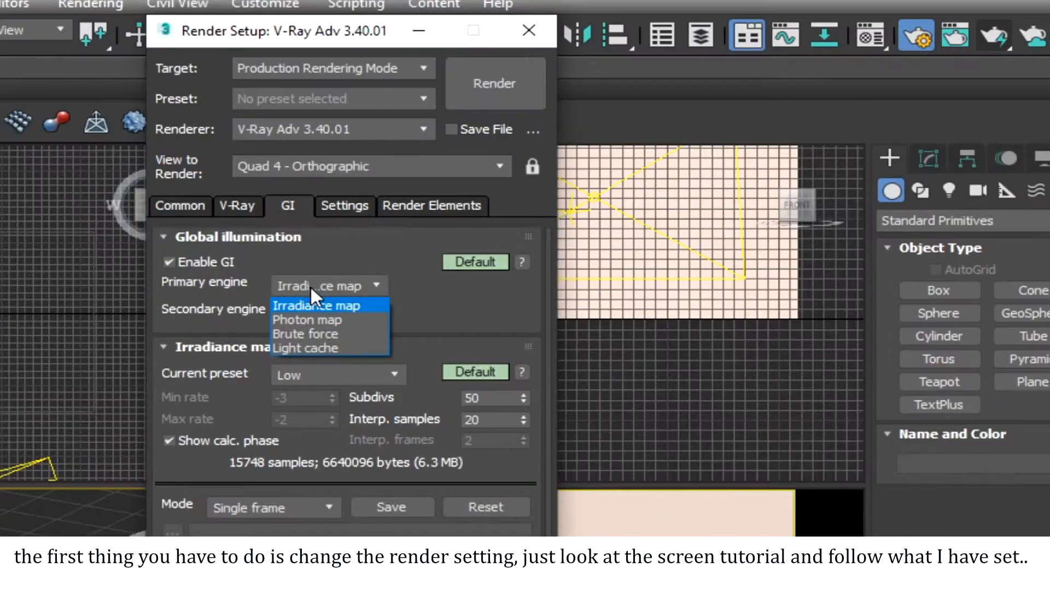
left_click(445, 304)
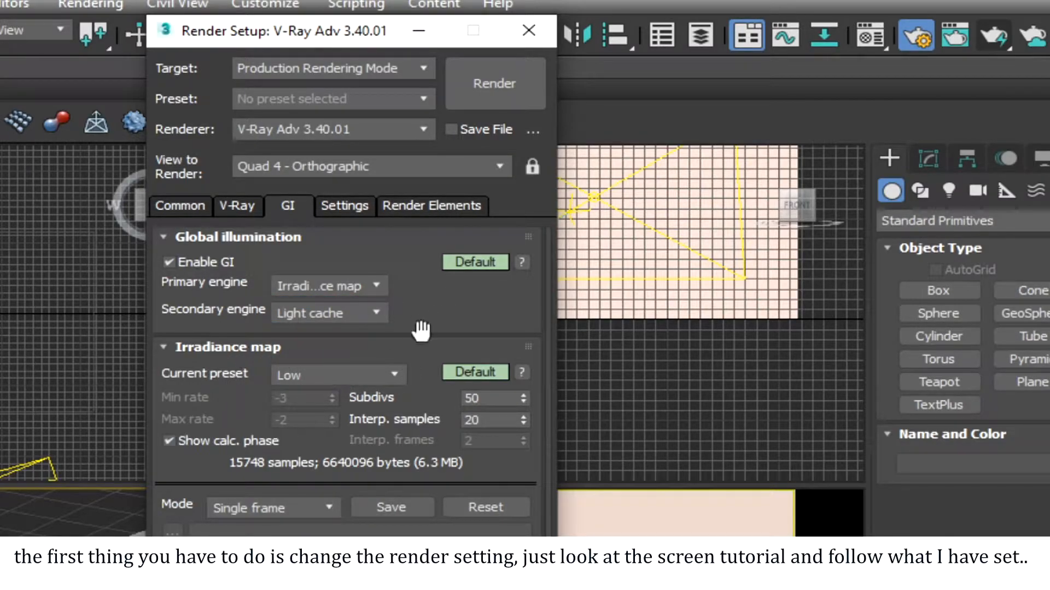
left_click(470, 262)
left_click(476, 263)
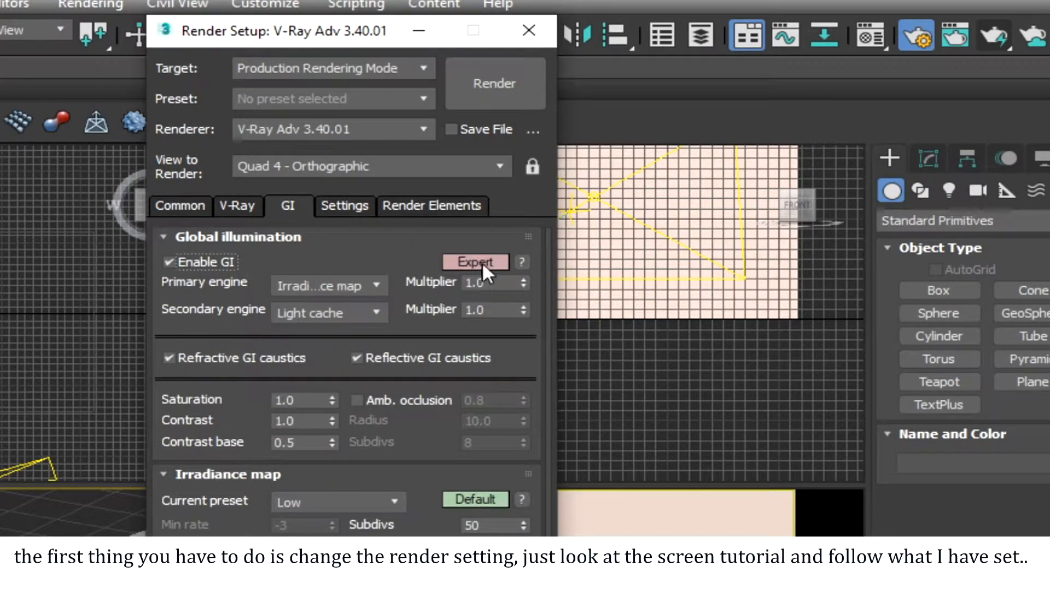
left_click(477, 264)
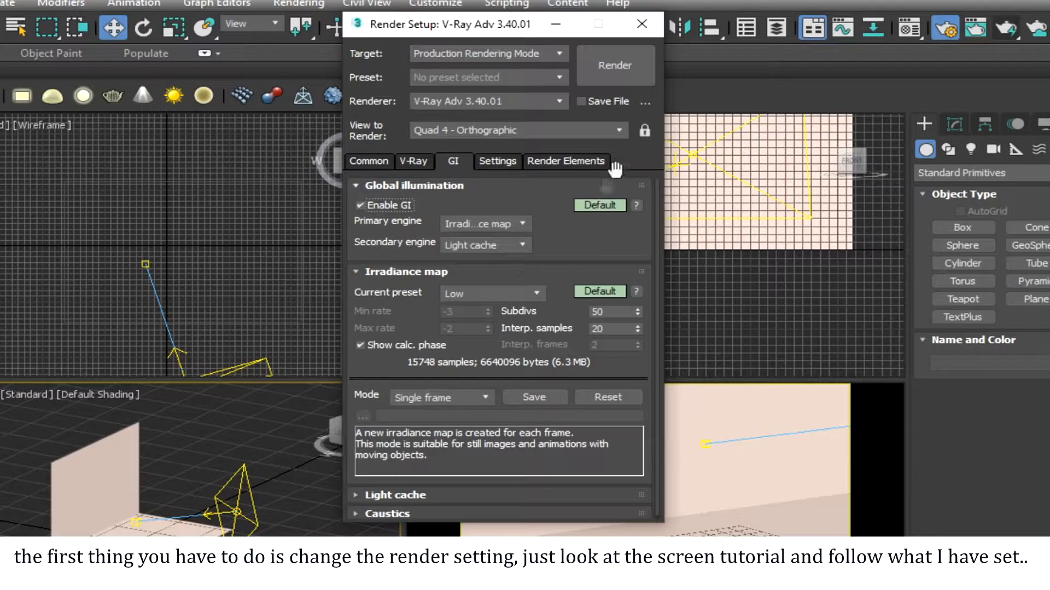
left_click(650, 26)
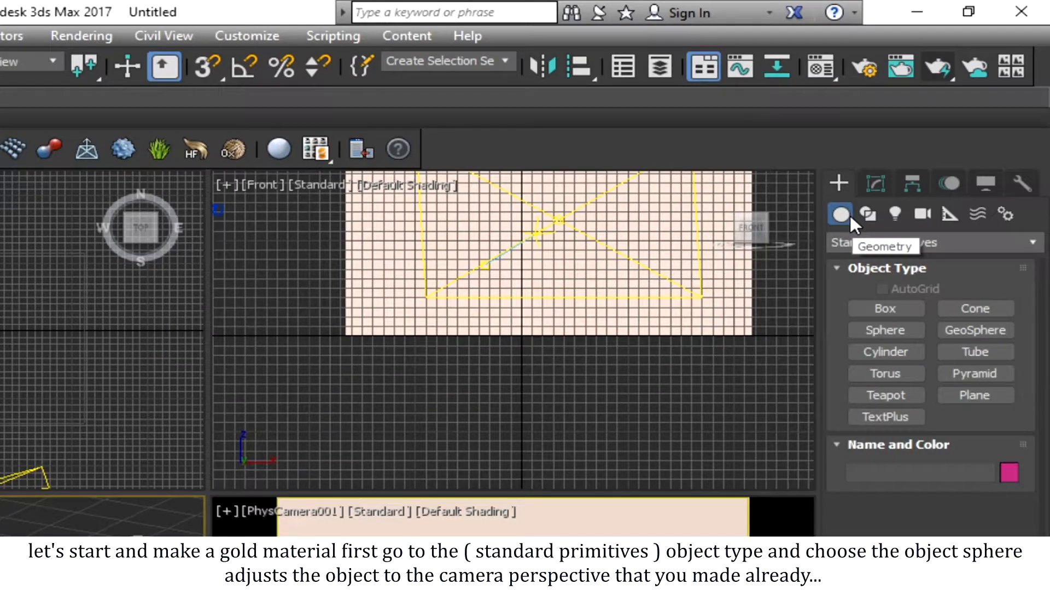
Create a standard primitive sphere with a radius of about 31 near the scene origin in the Top view
left_click(867, 215)
left_click(886, 215)
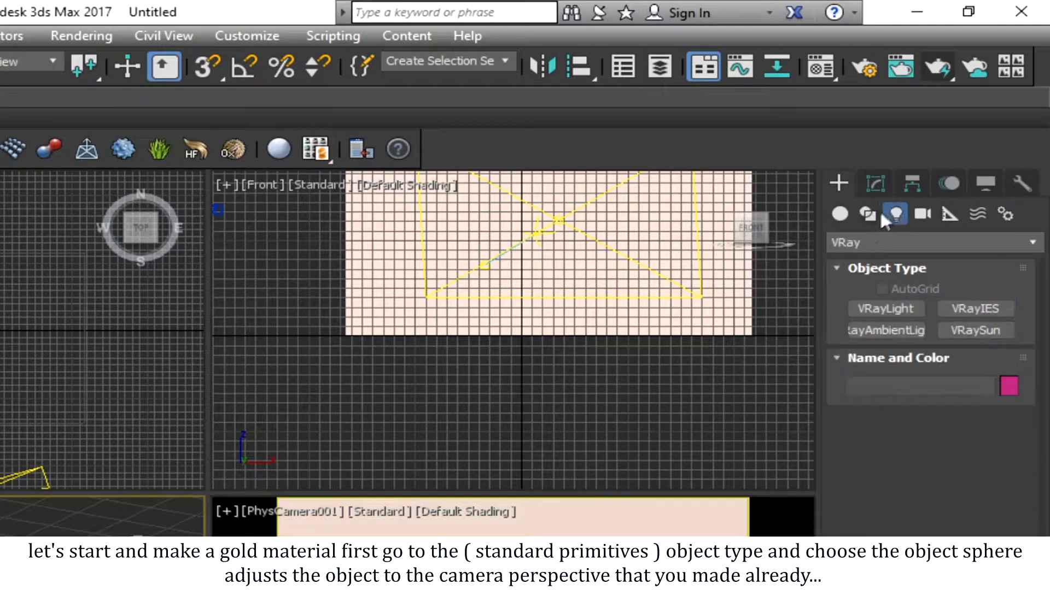
left_click(842, 214)
left_click(894, 329)
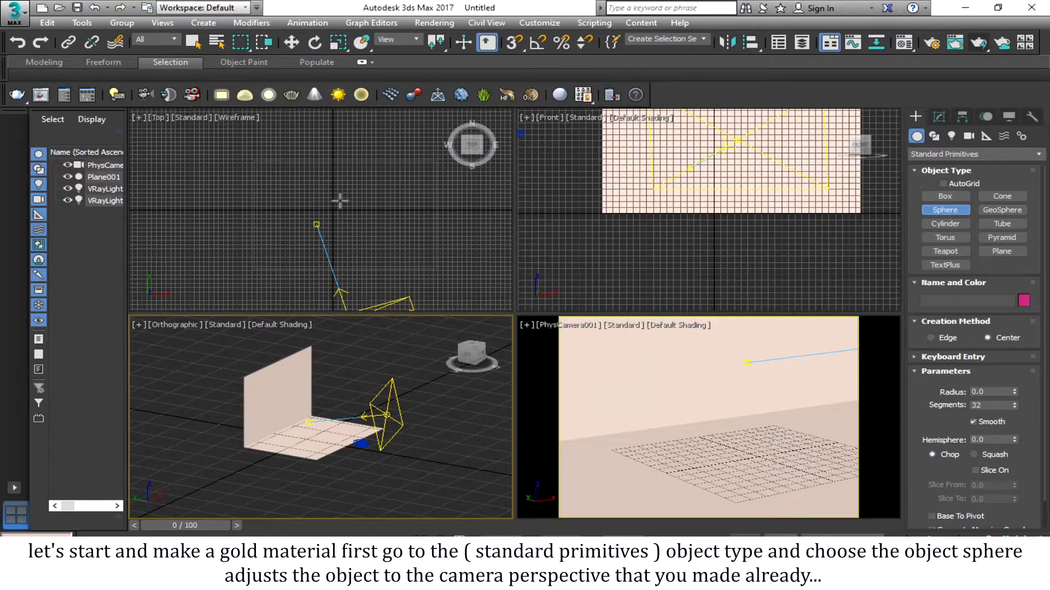
left_click_drag(339, 201, 355, 210)
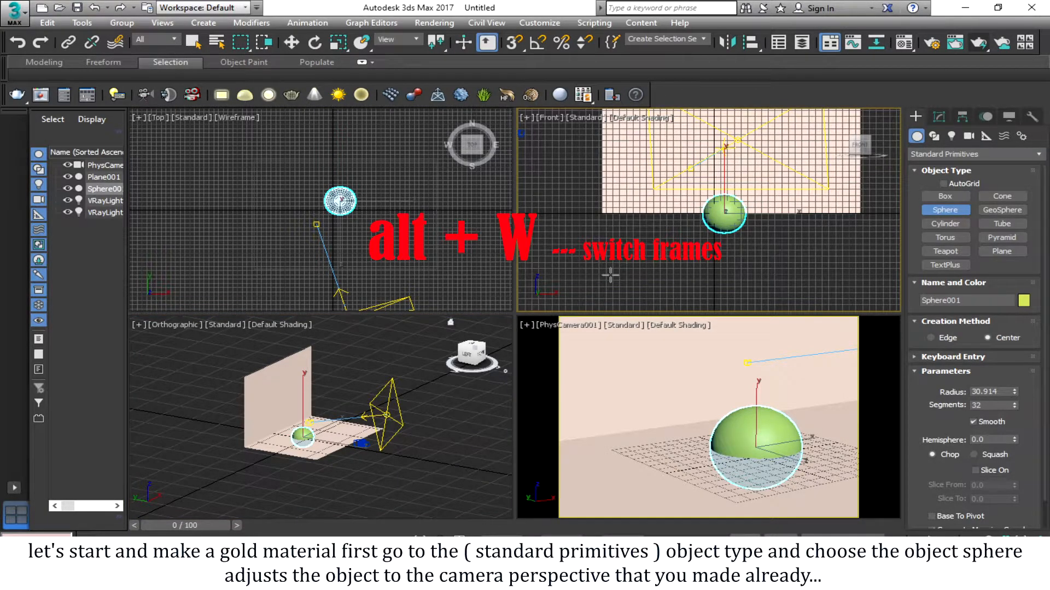
Raise the sphere in the Front view so its lowest point rests exactly on the floor line
key("alt+w")
key("alt+w")
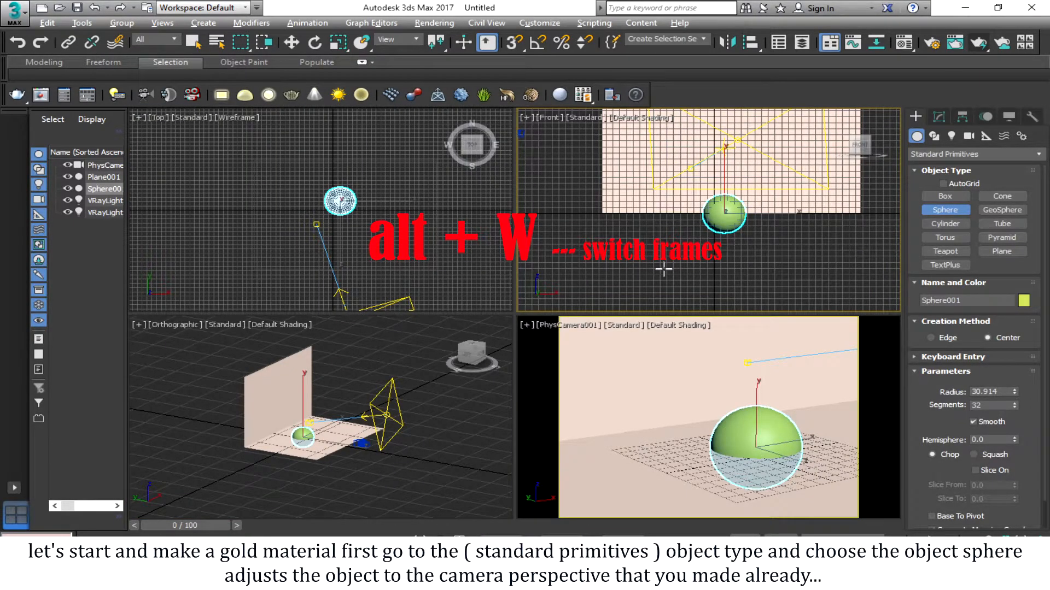
key("alt+w")
key("z")
key("w")
left_click_drag(524, 318, 524, 191)
scroll(497, 335, "up", 5)
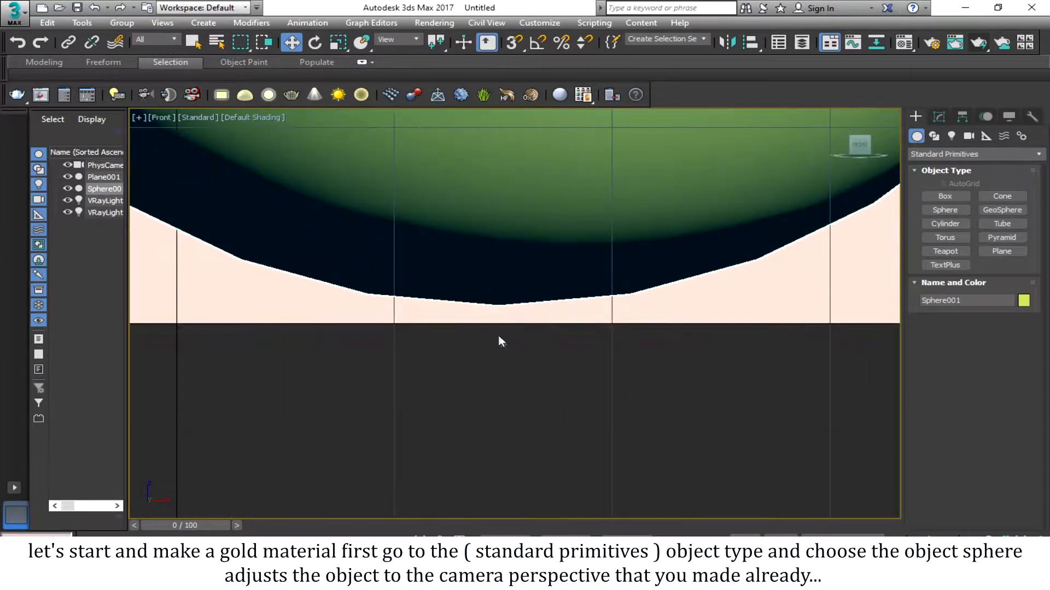
left_click_drag(491, 301, 498, 315)
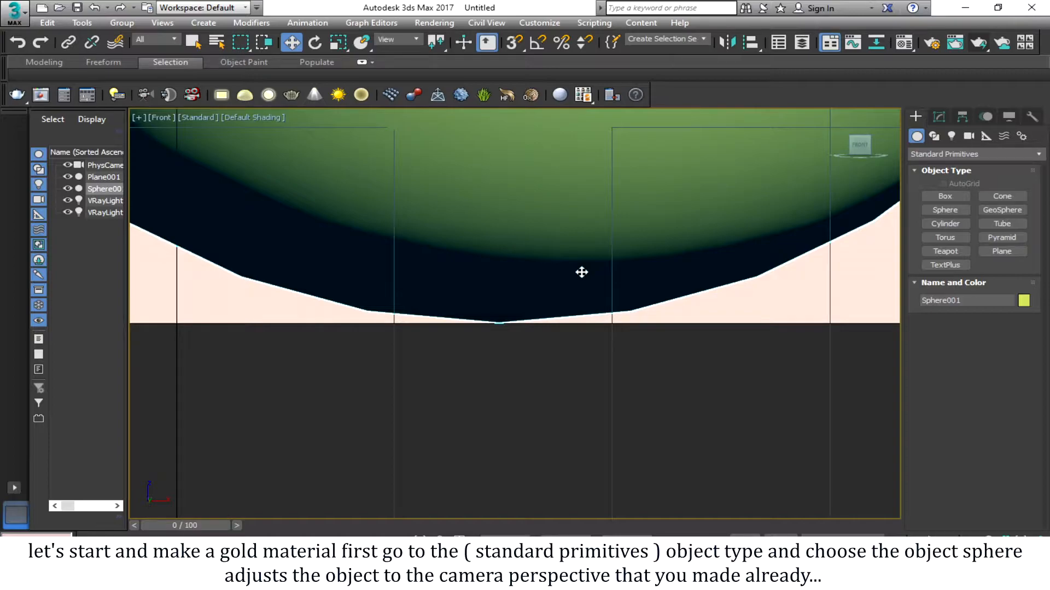
key("alt+w")
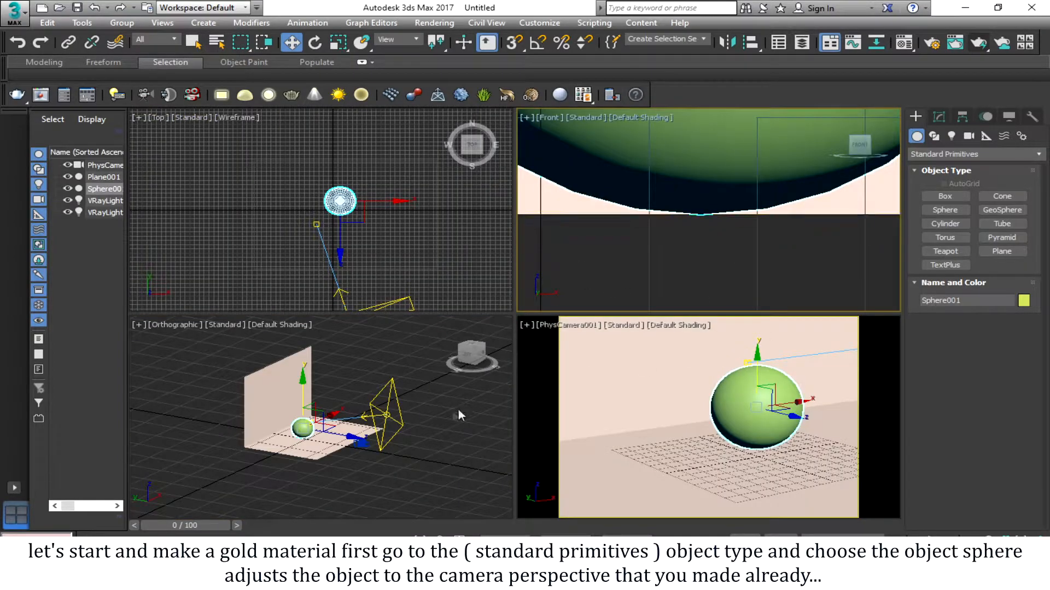
Move the sphere back along the Y axis in the Top view, toward the backdrop wall
right_click(422, 295)
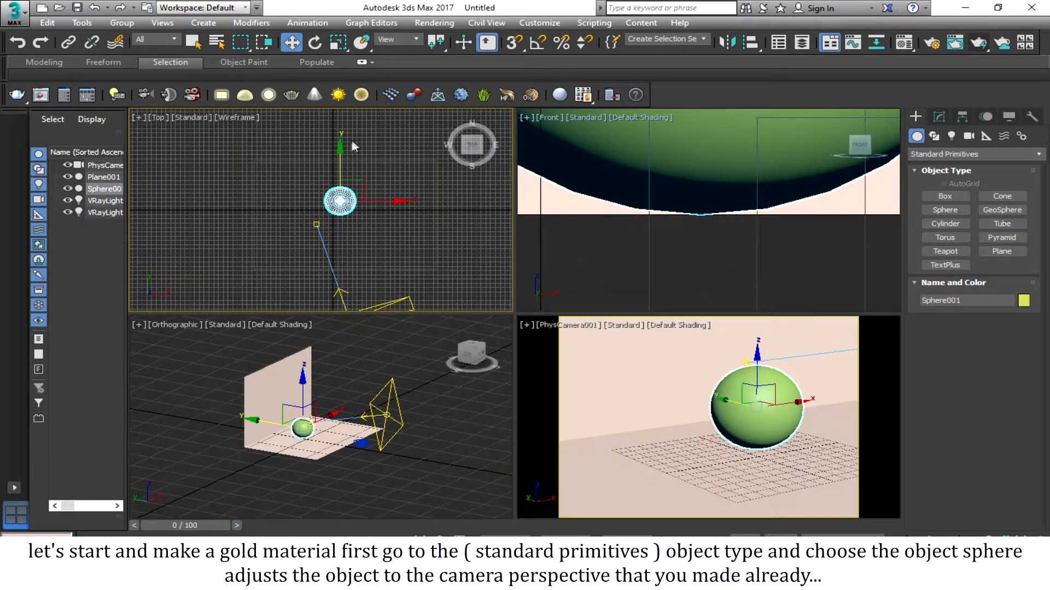
left_click_drag(340, 162, 340, 143)
scroll(347, 157, "up", 3)
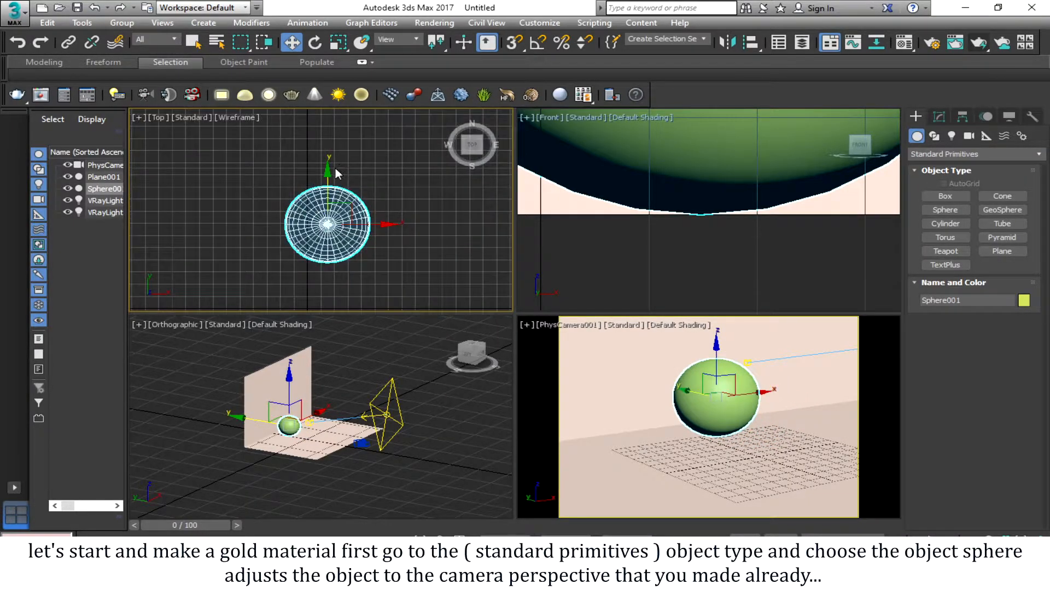
middle_click_drag(335, 171, 378, 215)
left_click_drag(368, 219, 370, 218)
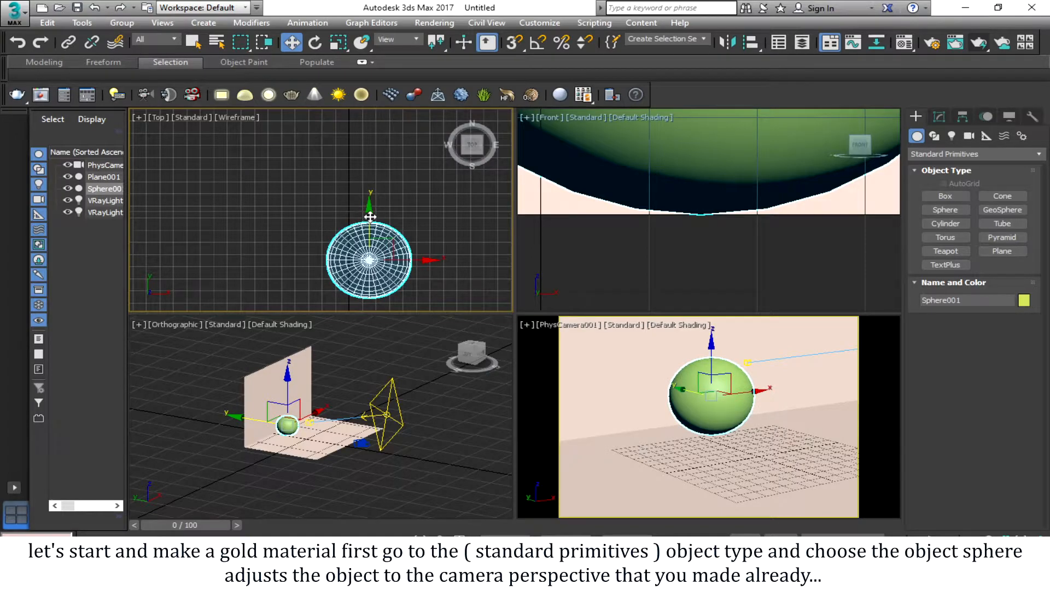
scroll(371, 217, "down", 3)
scroll(436, 275, "down", 3)
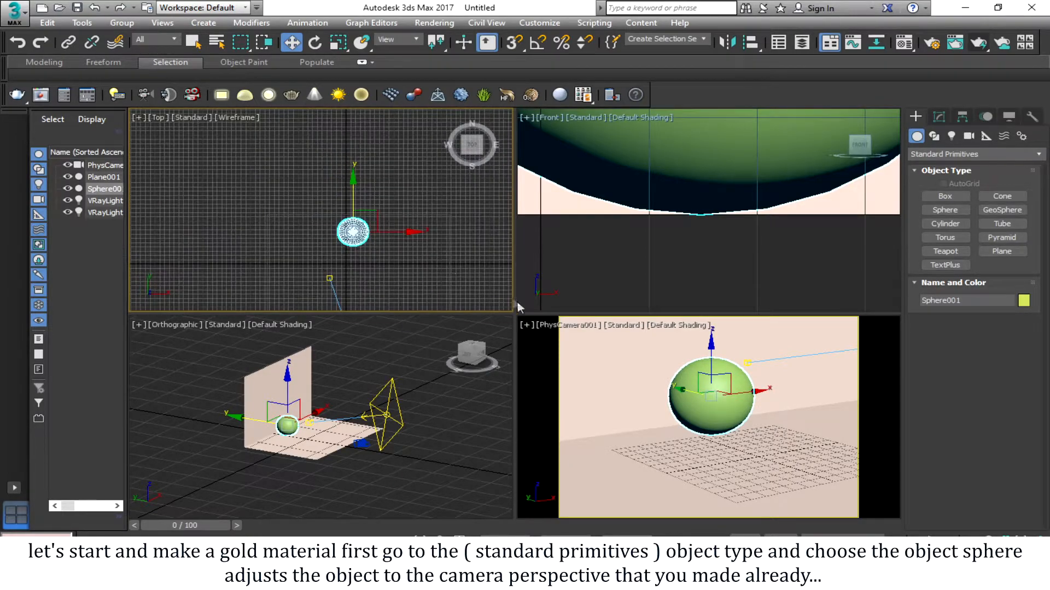
Fine-tune the sphere's position in the maximized Top view and show the PhysCamera001 view full size
key("alt+w")
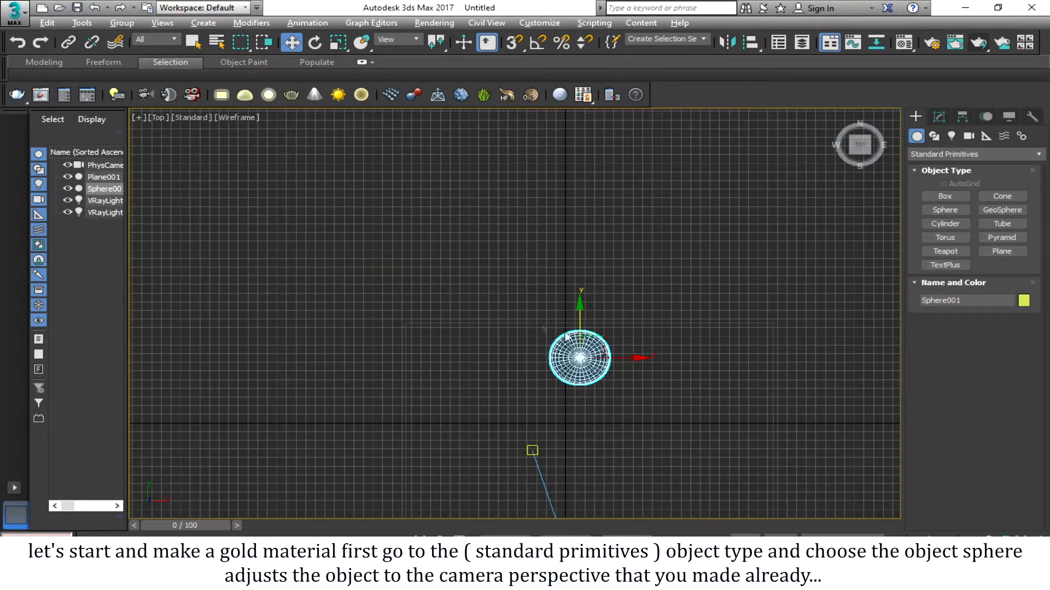
left_click_drag(612, 357, 592, 343)
scroll(576, 337, "up", 3)
scroll(593, 350, "down", 6)
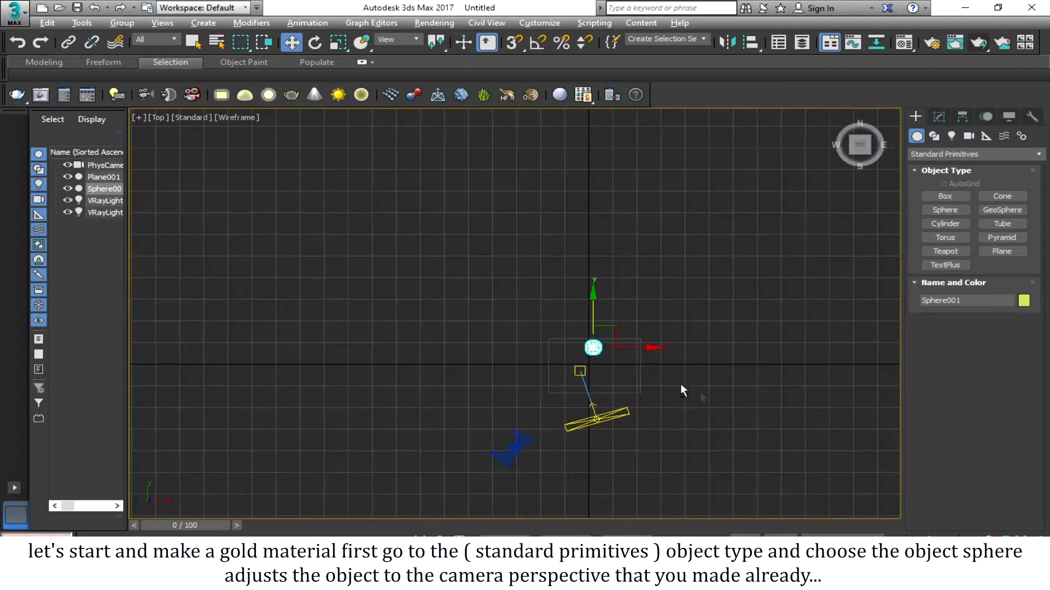
key("alt+w")
left_click(755, 421)
key("alt+w")
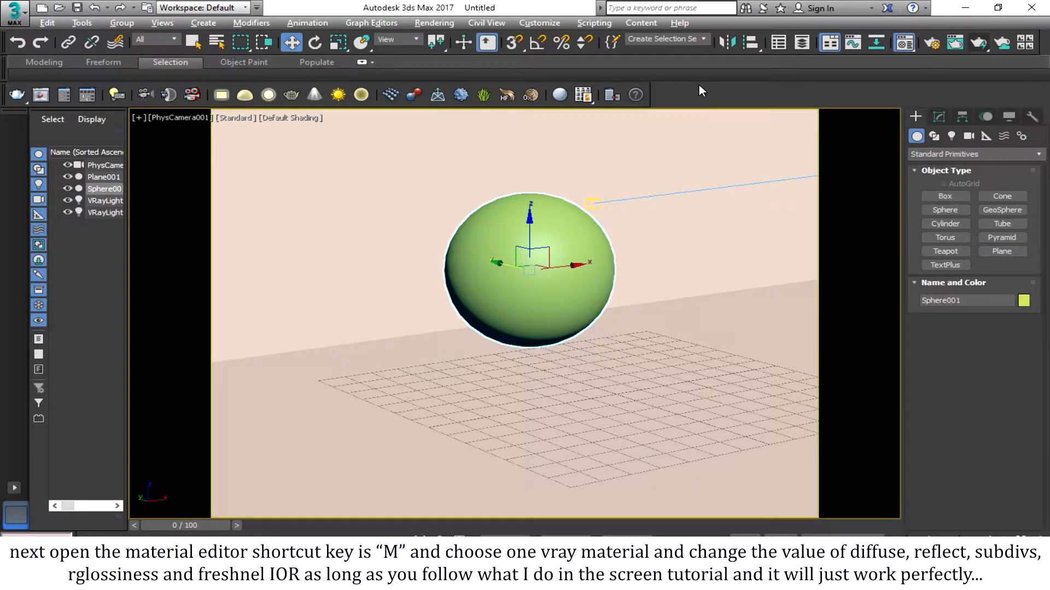
Open the material editor and switch it from Slate to Compact mode
key("m")
left_click_drag(699, 103, 725, 106)
left_click(677, 120)
left_click(733, 121)
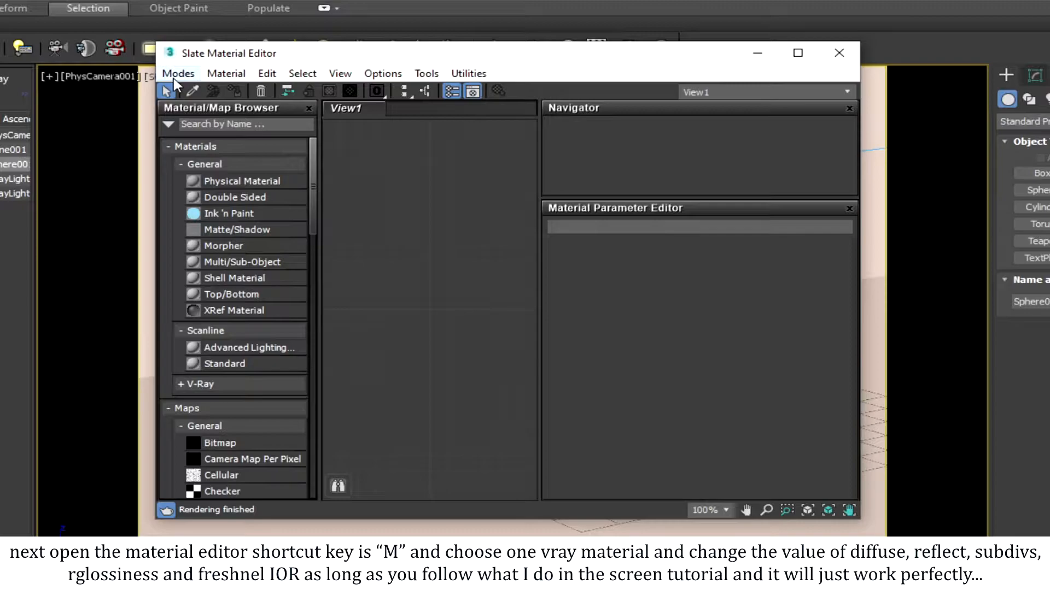
left_click(176, 75)
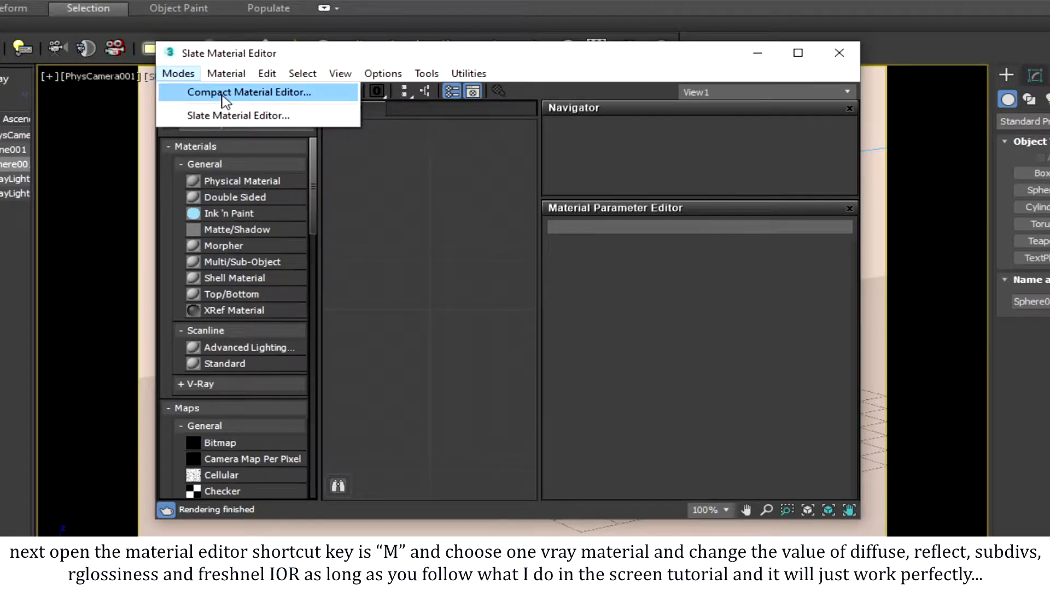
left_click(252, 98)
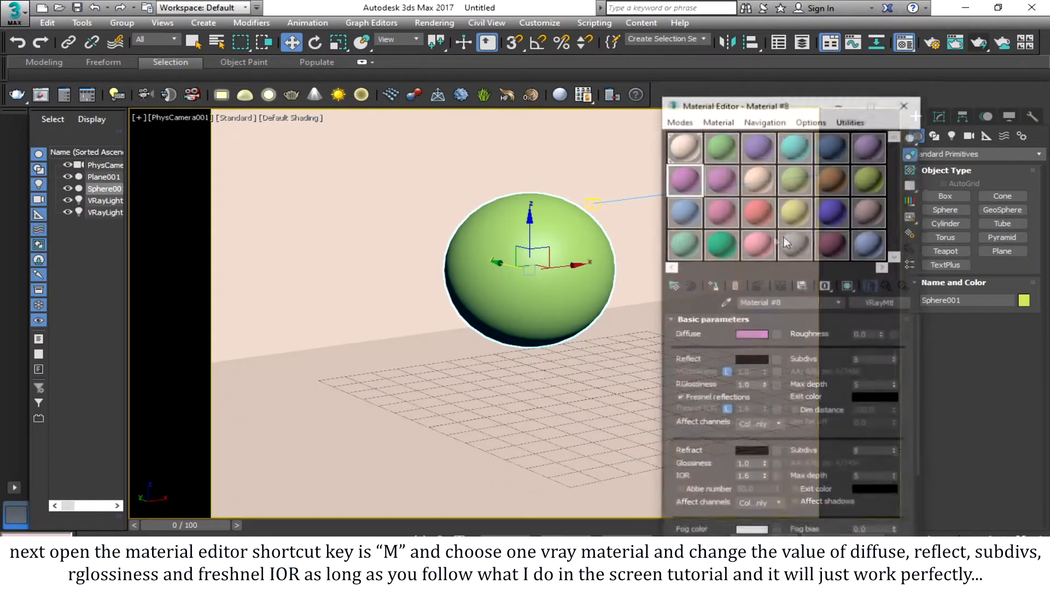
Set the diffuse color of the blue VRayMtl Material #13 to RGB 62, 24, 4 and assign the material to the sphere
left_click(688, 212)
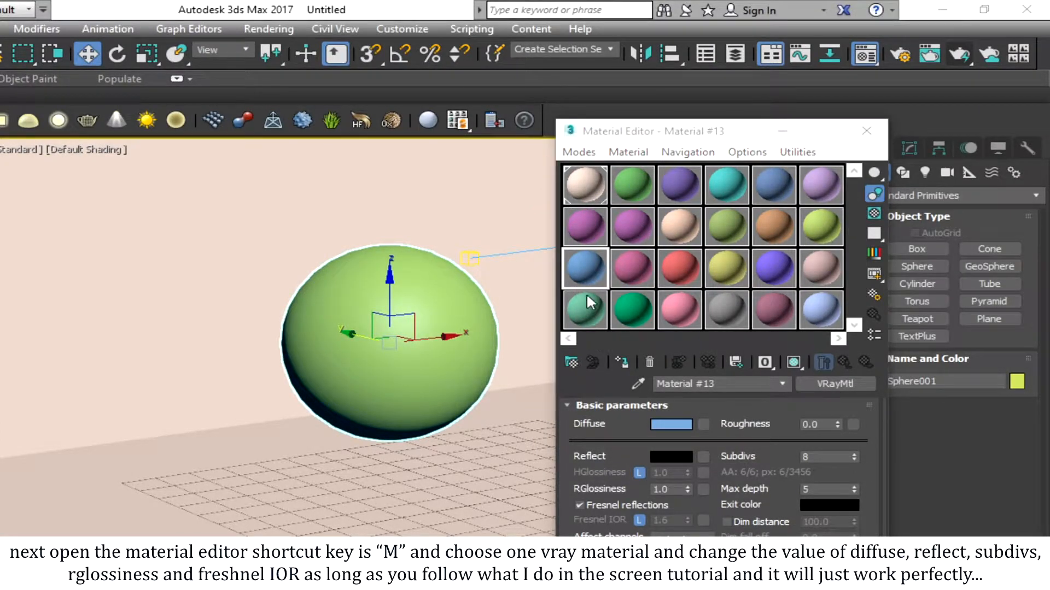
left_click(672, 426)
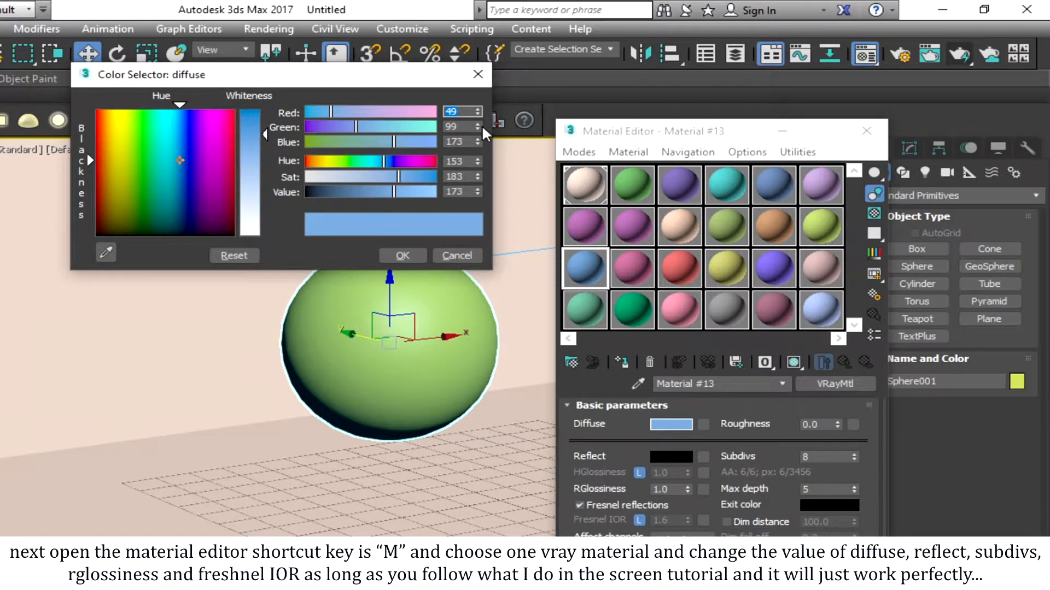
type("60")
type("2")
key("Tab")
type("24")
key("Tab")
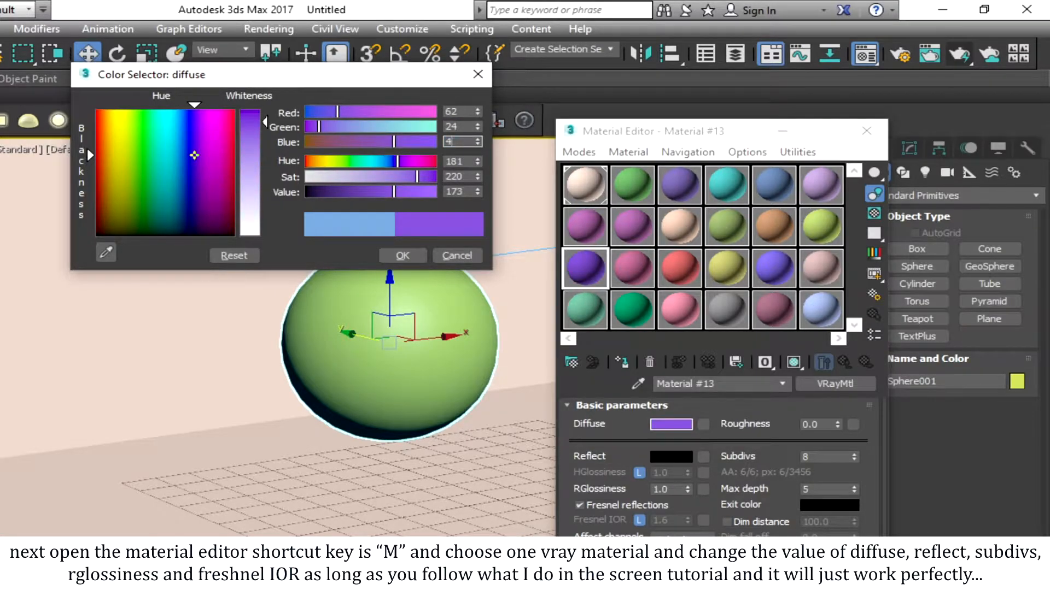
type("4")
key("Return")
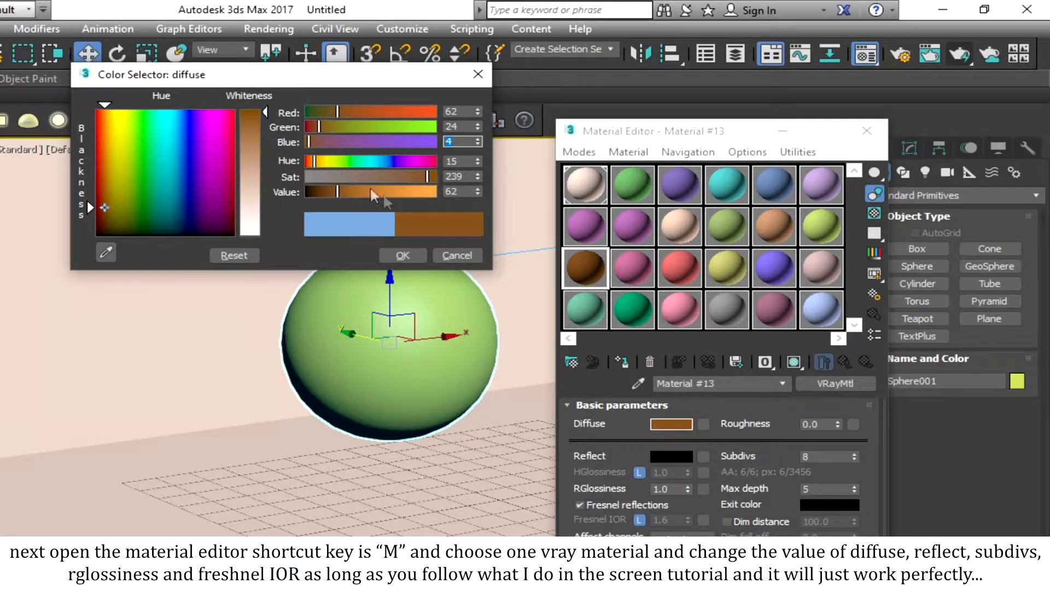
left_click(404, 257)
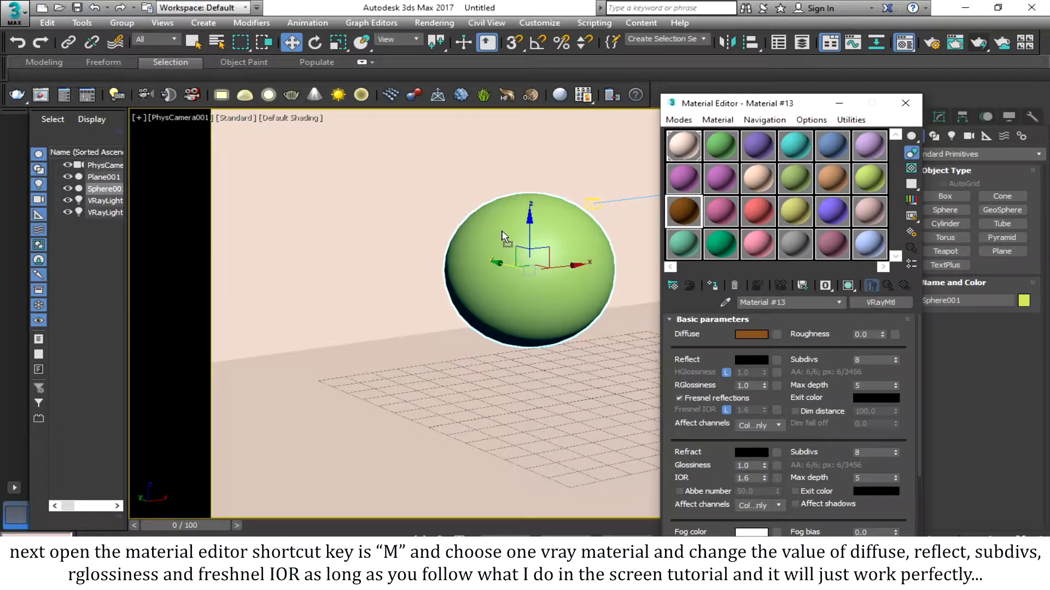
left_click_drag(503, 236, 504, 236)
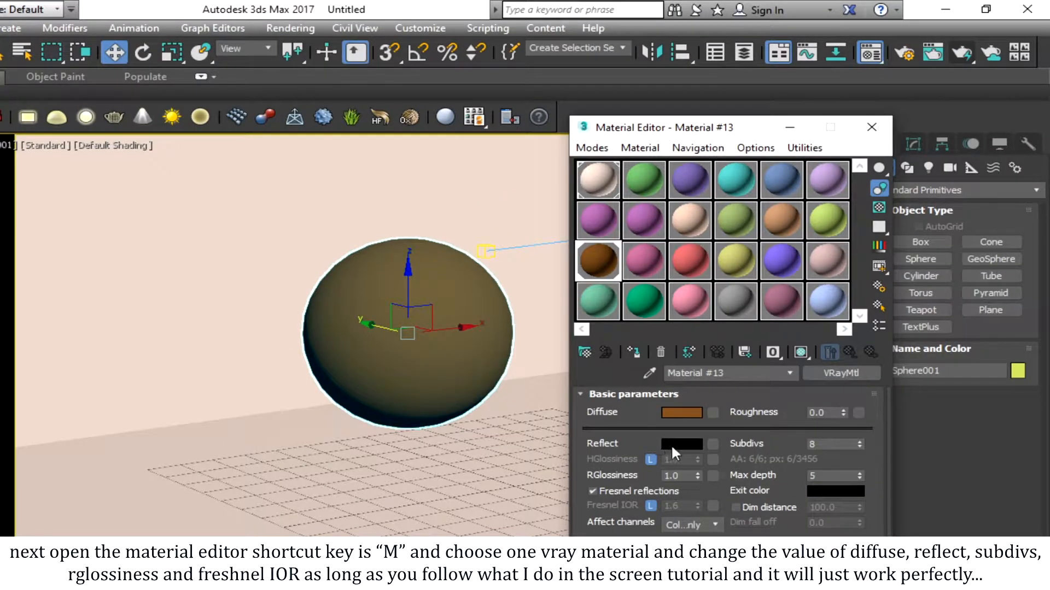
Set the reflection color of Material #13 to RGB 252, 213, 136
left_click(672, 444)
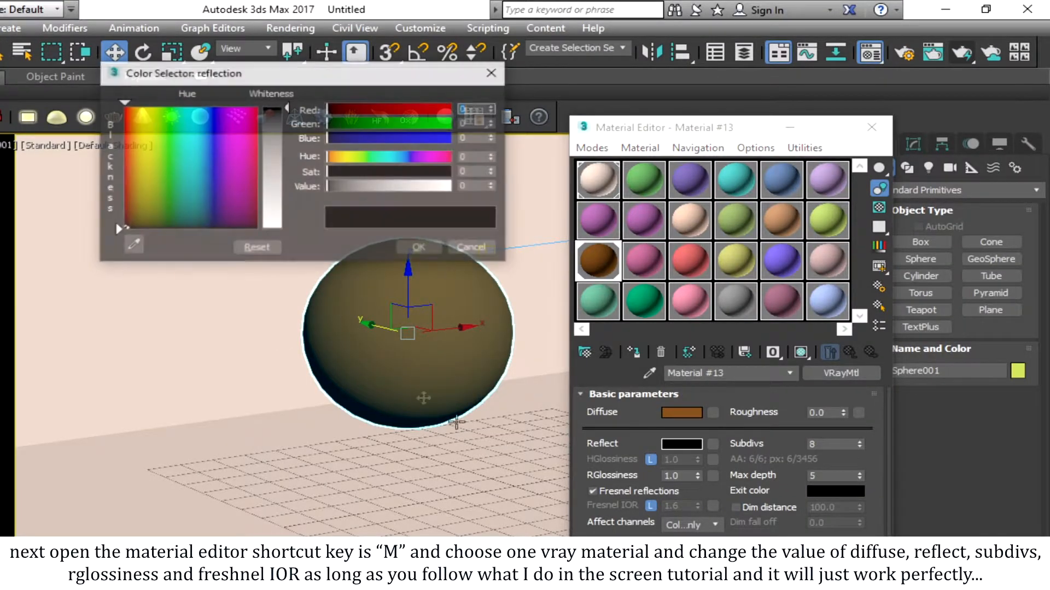
type("252")
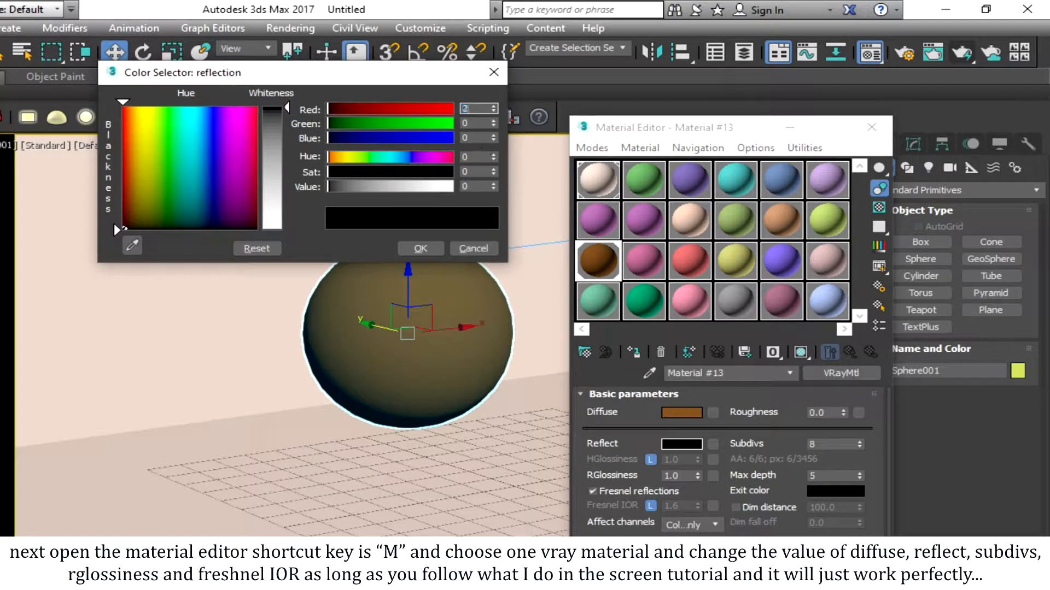
key("Tab")
type("213")
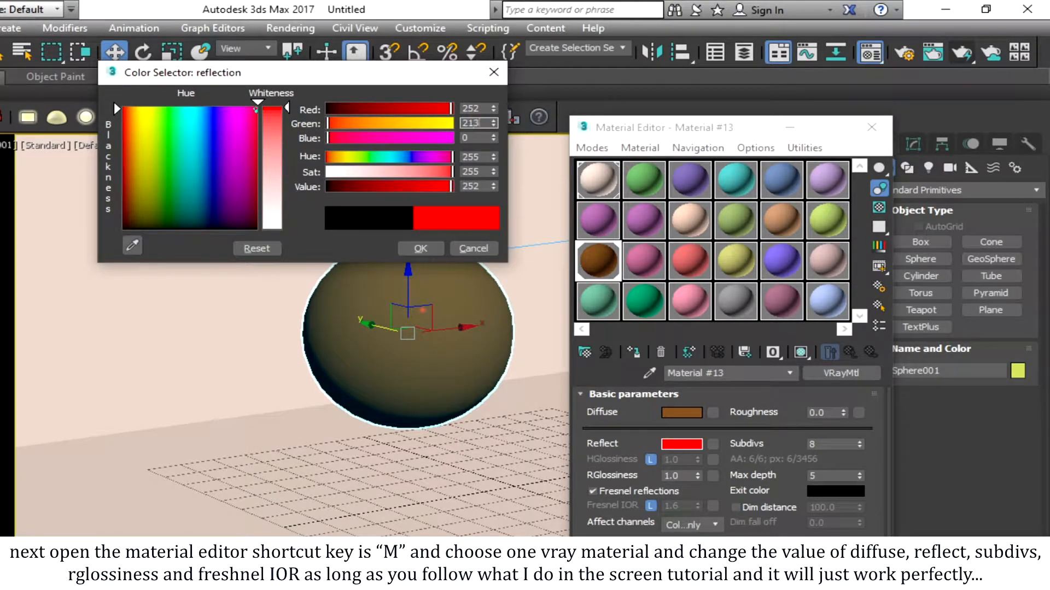
key("Tab")
type("136")
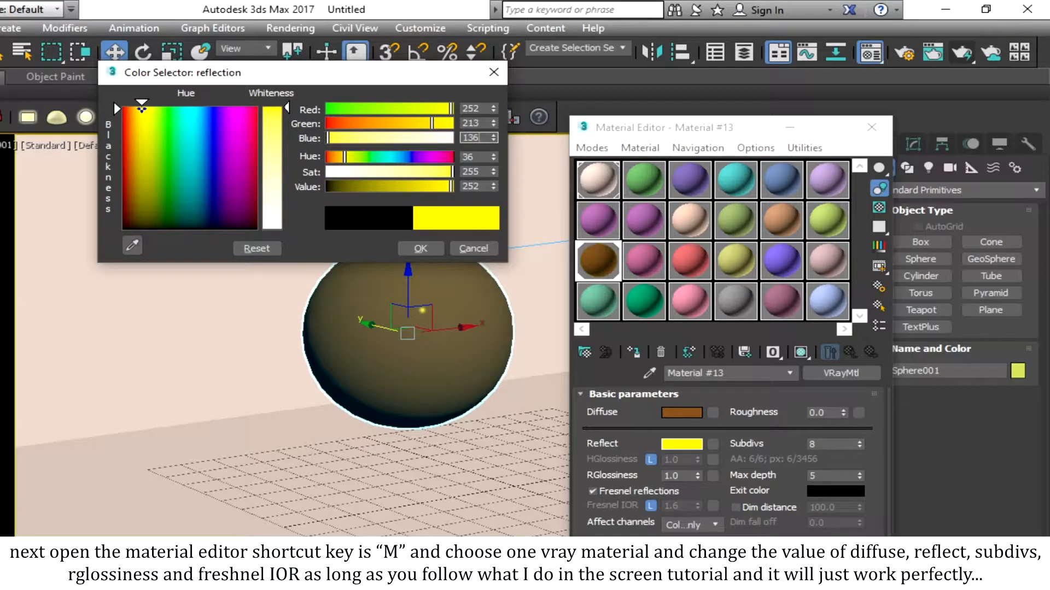
key("Return")
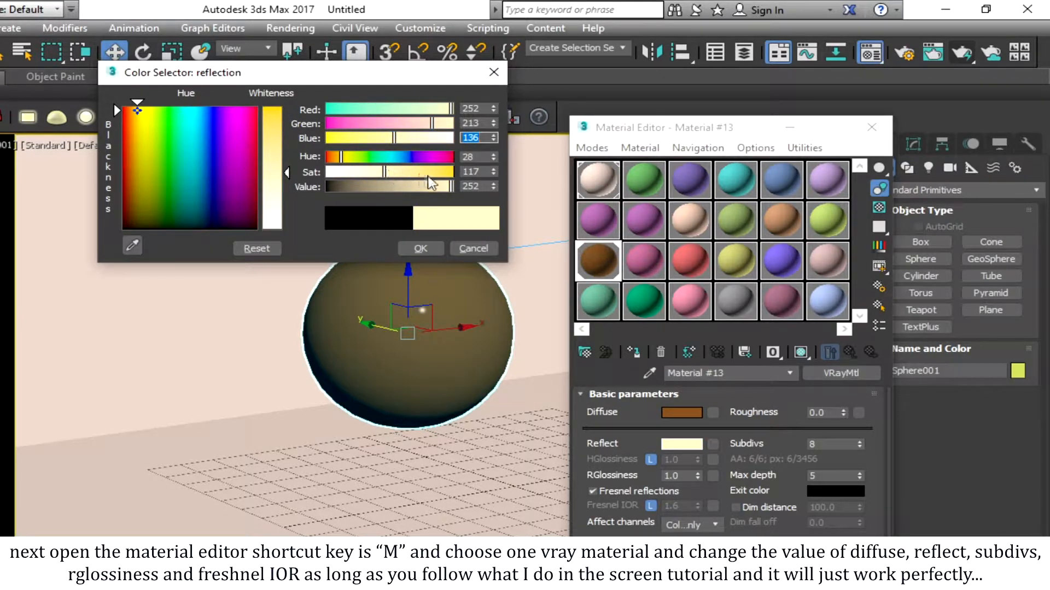
left_click(436, 245)
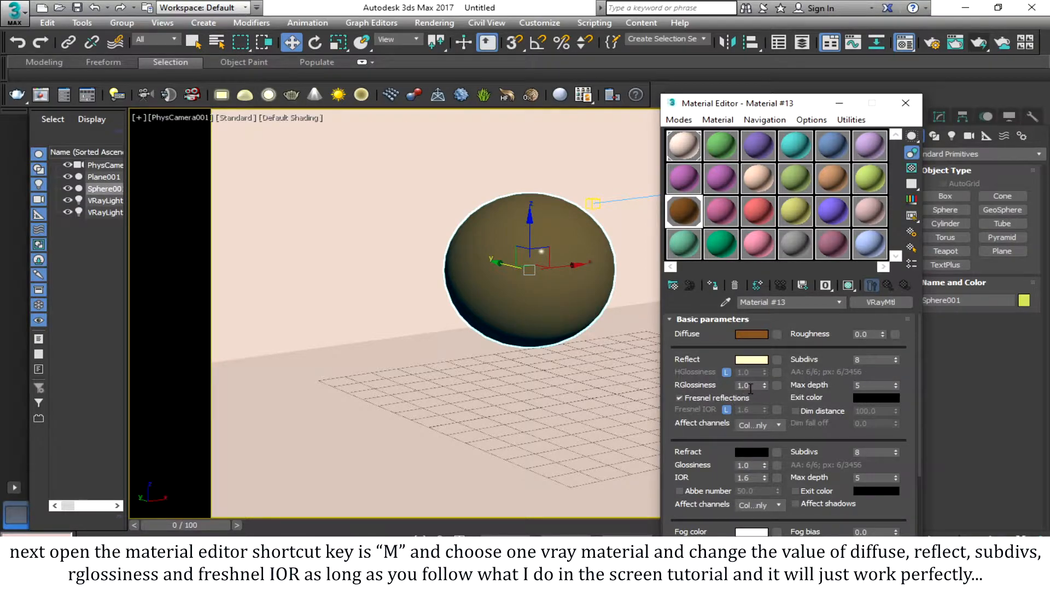
Set the material's reflection glossiness to 0.86, with reflection subdivs of 10 and a max depth of 10
left_click_drag(750, 386, 703, 383)
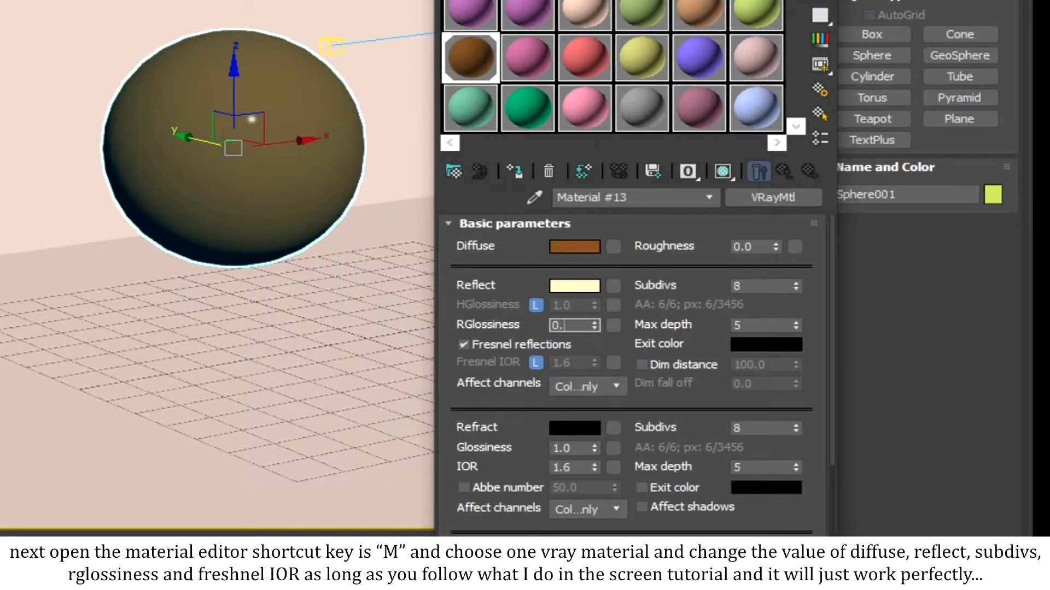
type("0.86")
key("Return")
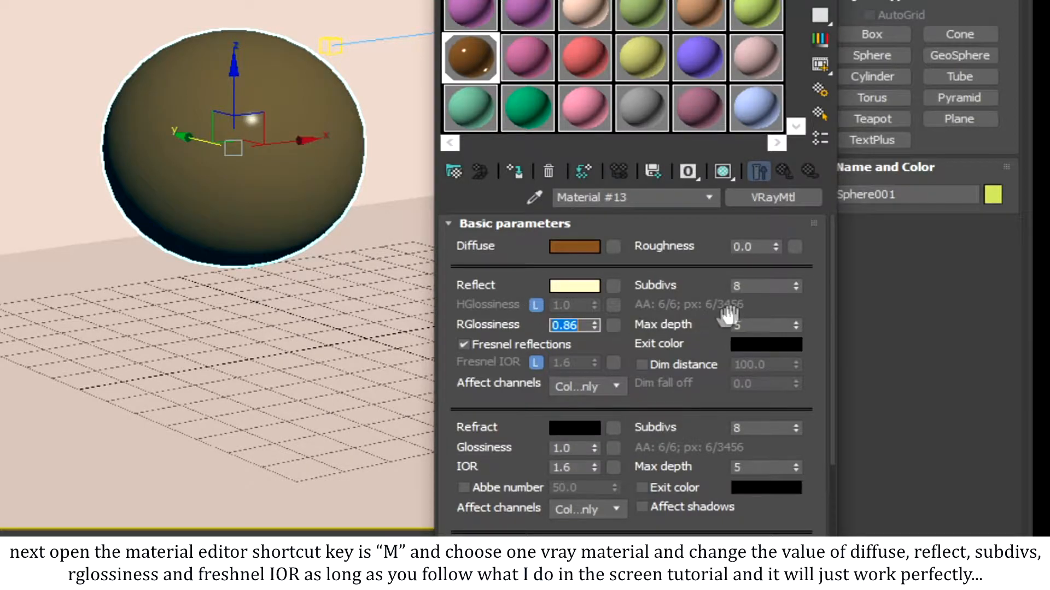
double_click(764, 286)
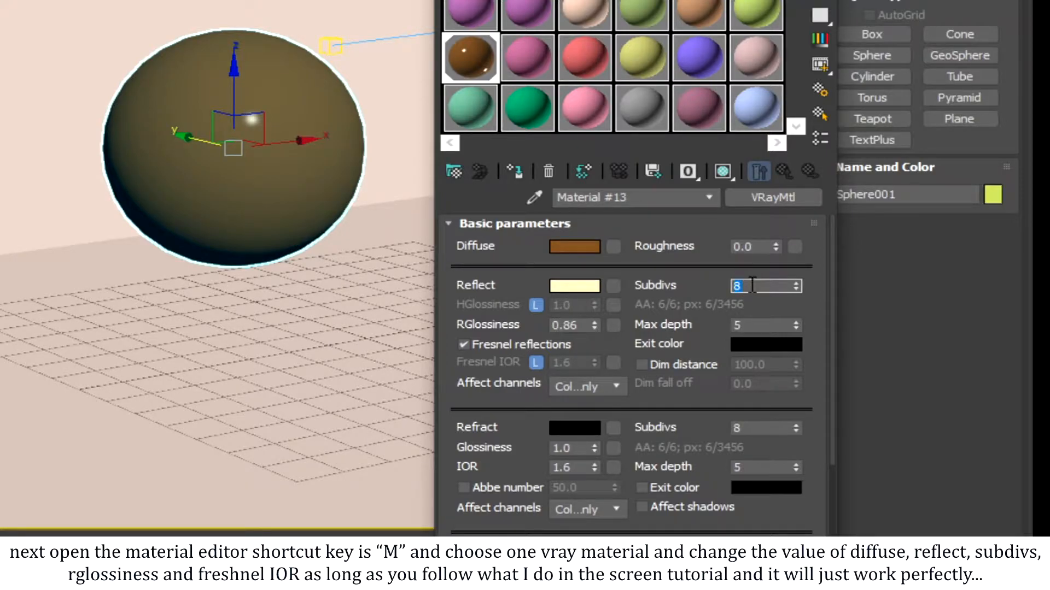
type("10")
left_click(774, 322)
type("10")
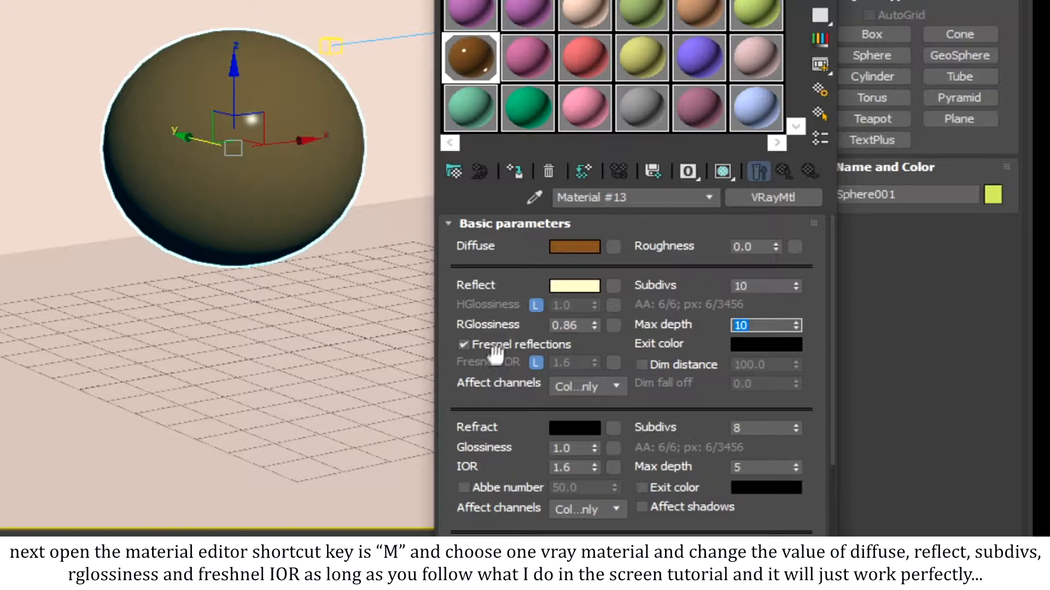
Unlock the material's Fresnel IOR and set it to 25.0
left_click(537, 363)
type("25.0")
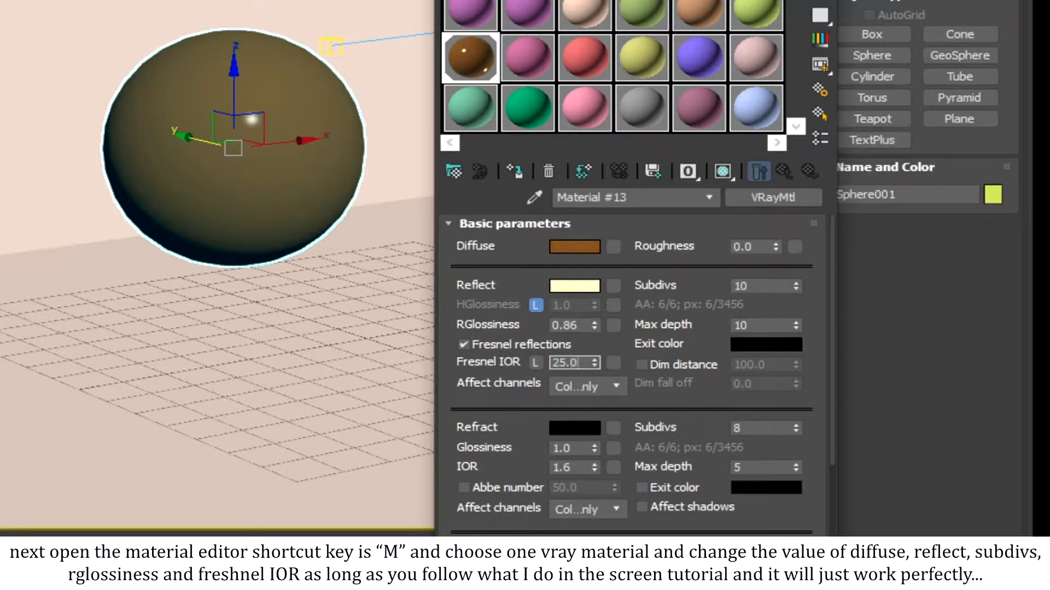
key("Return")
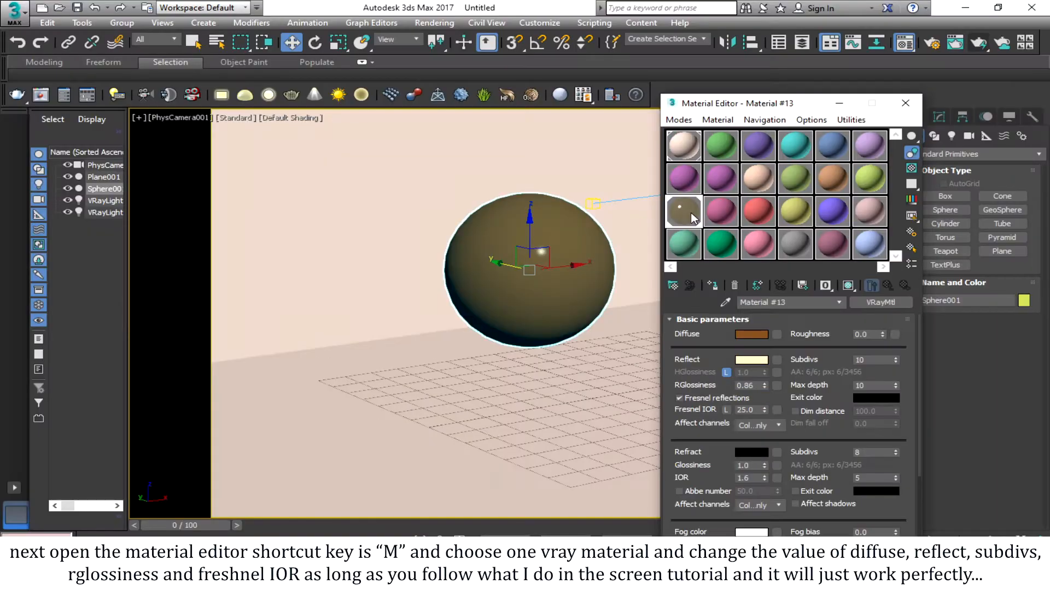
Open an enlarged preview of the Material #13 sample and turn on its checkered background
double_click(478, 66)
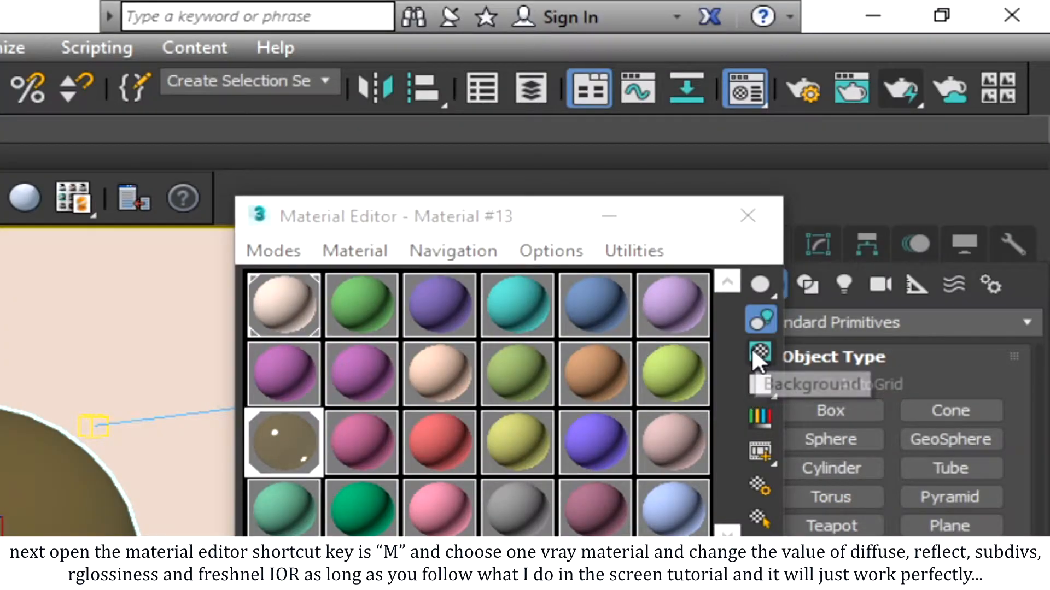
left_click(760, 353)
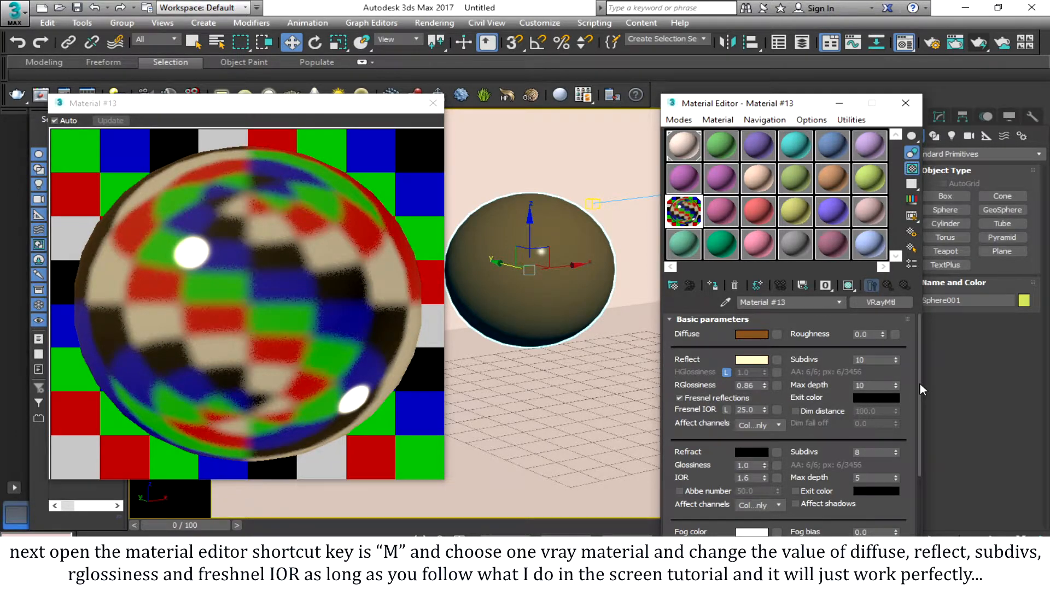
Check the shading types available for the material's BRDF, keeping Blinn
scroll(920, 384, "down", 1)
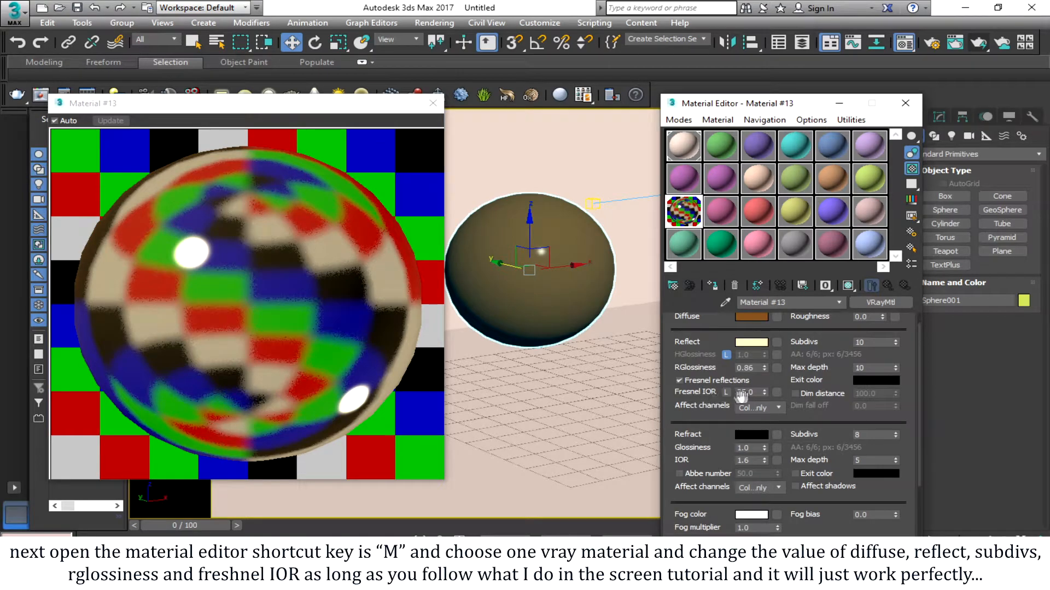
scroll(911, 485, "down", 10)
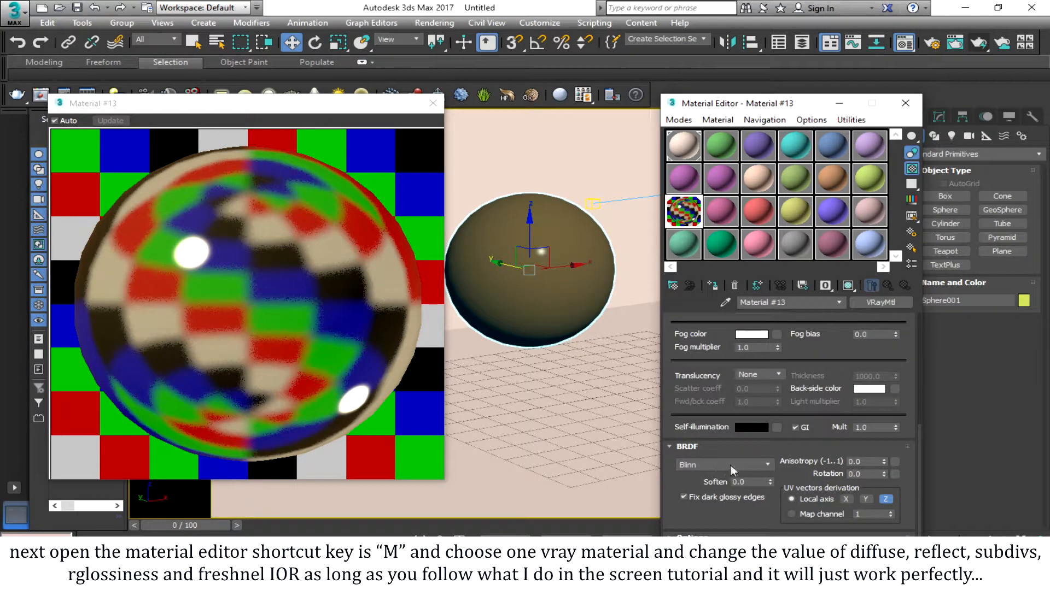
left_click(703, 469)
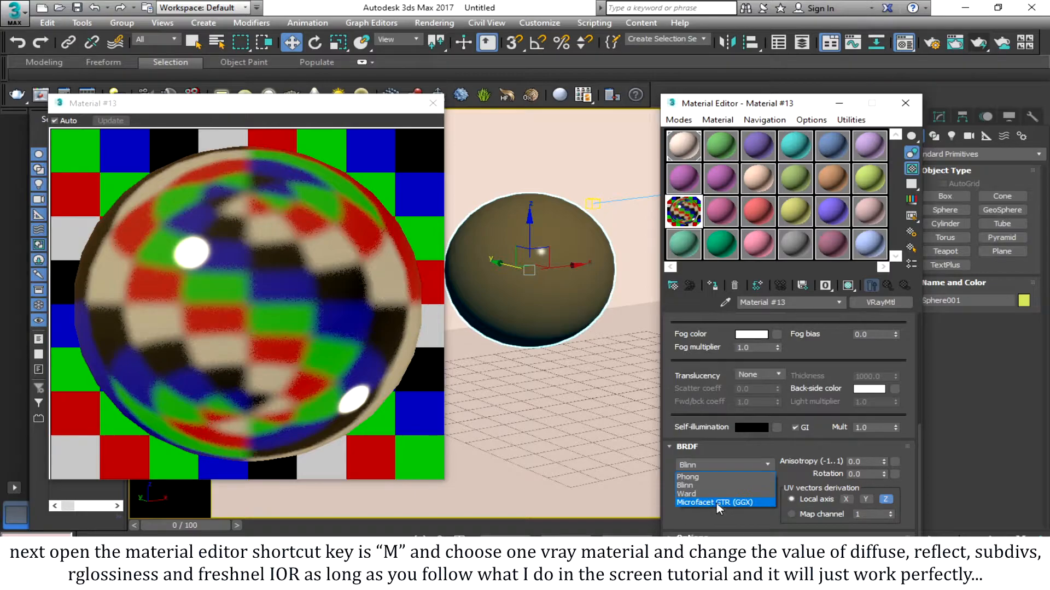
left_click(773, 448)
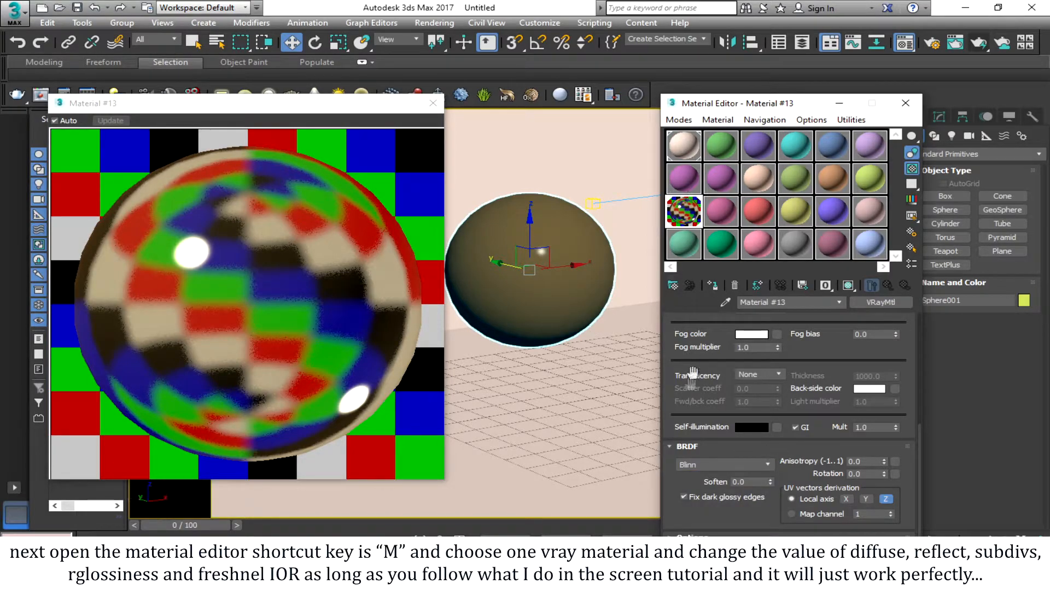
Close the enlarged sample preview and the material editor
left_click(436, 107)
left_click(436, 107)
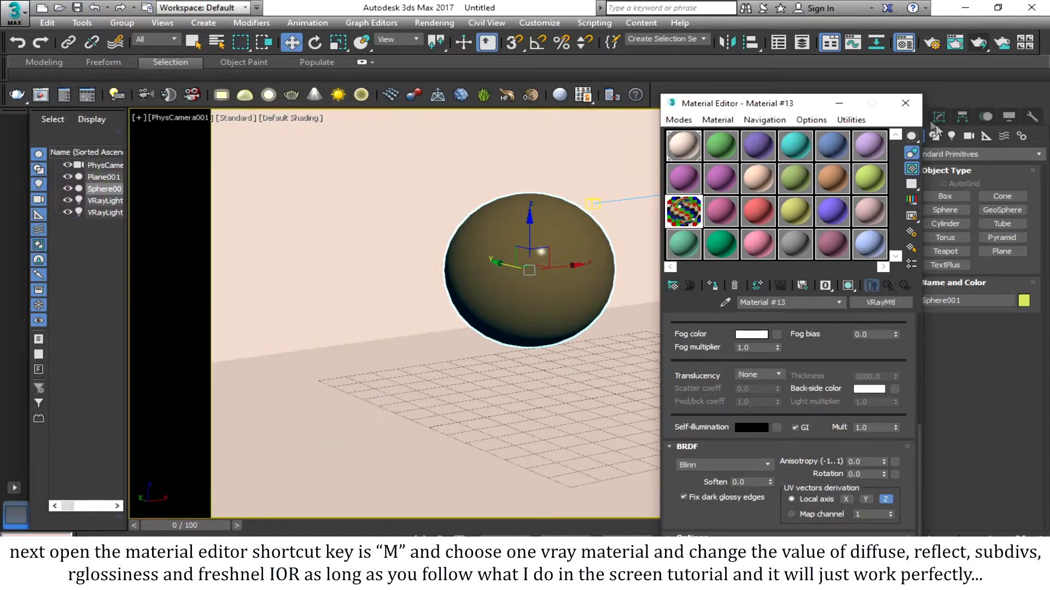
left_click(905, 104)
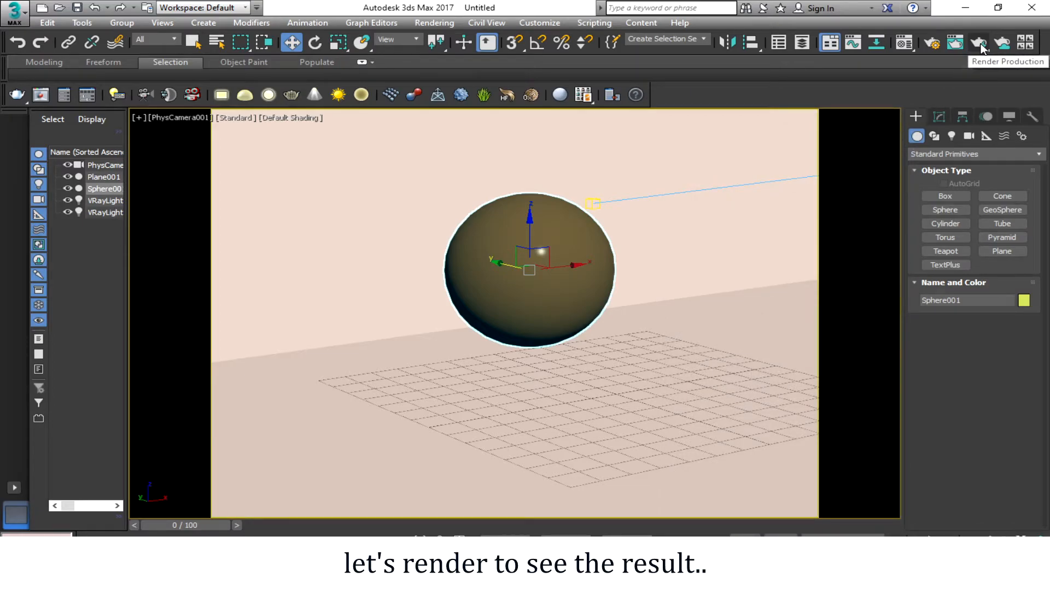
Render the PhysCamera001 view with V-Ray and inspect the gold sphere in the frame buffer while it renders
left_click(980, 45)
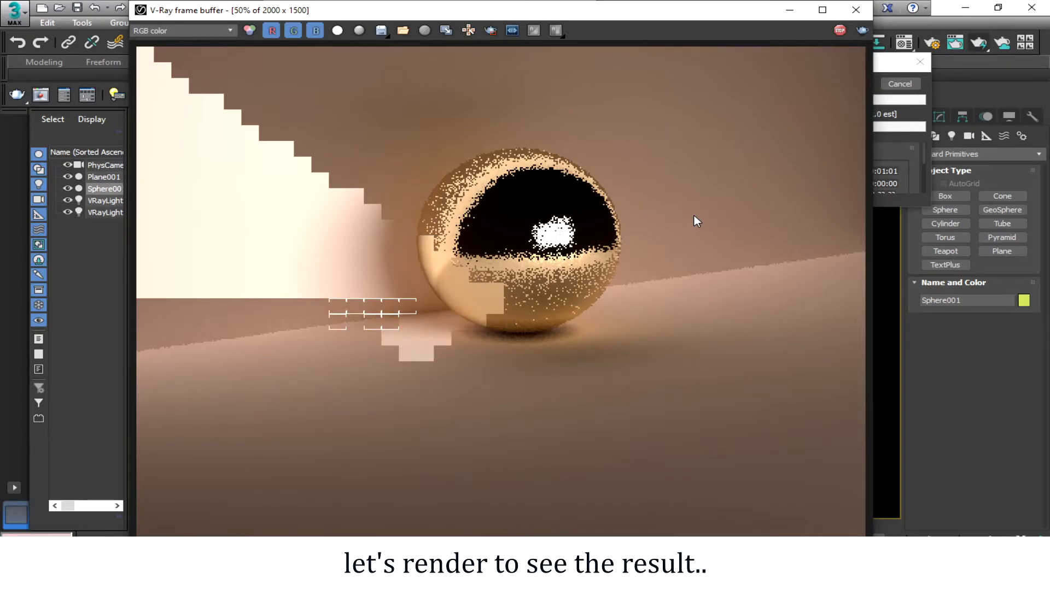
scroll(684, 222, "down", 1)
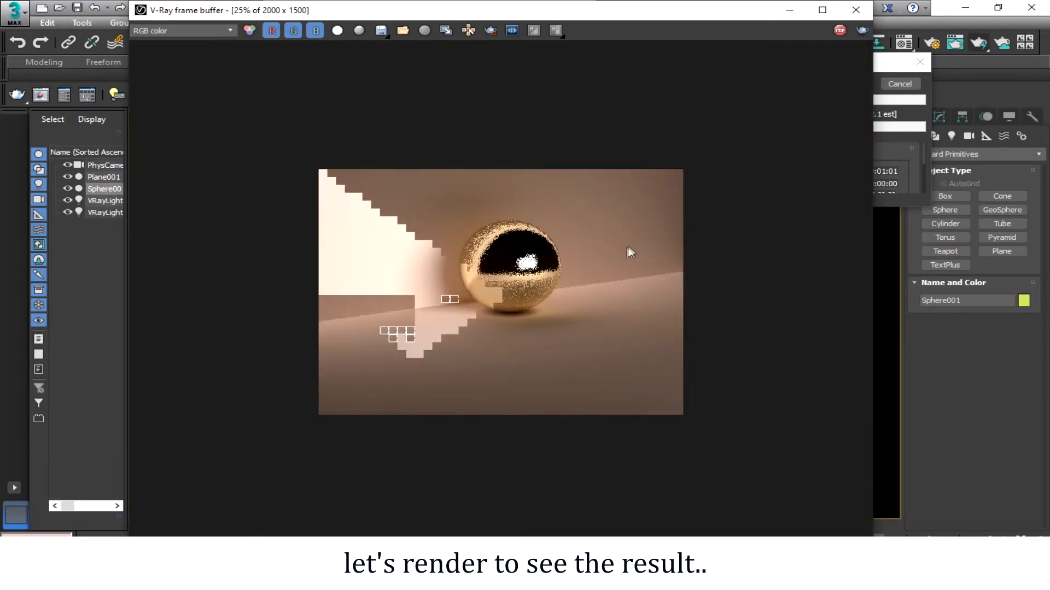
scroll(533, 322, "up", 1)
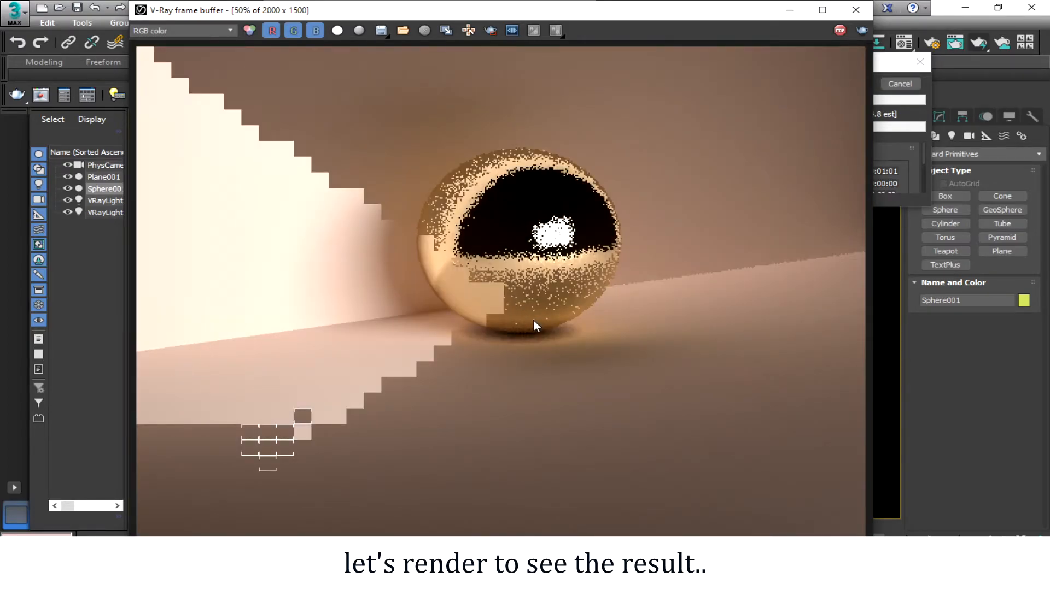
scroll(533, 320, "down", 2)
scroll(533, 320, "up", 2)
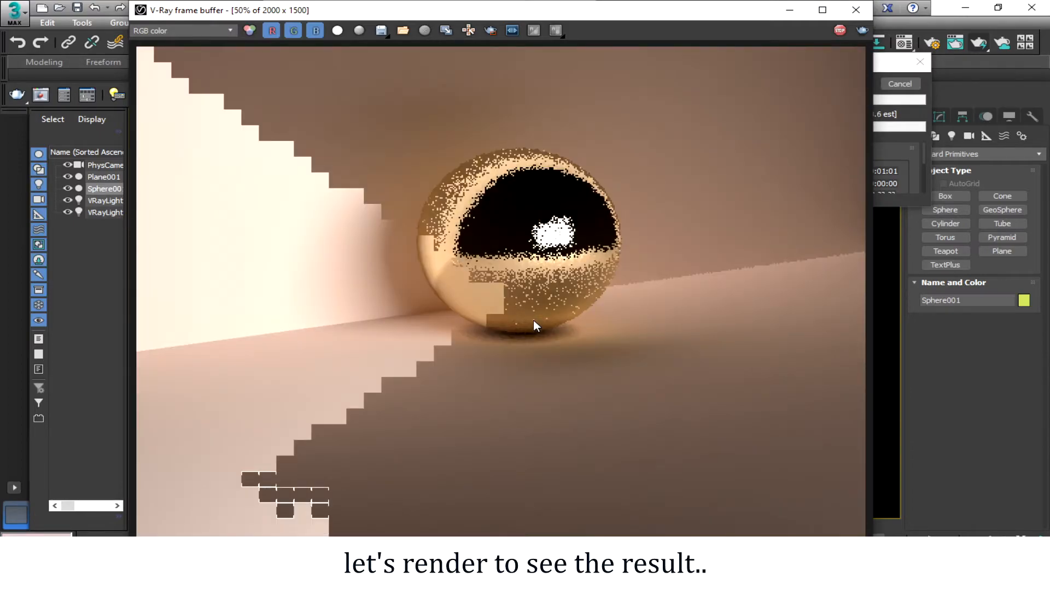